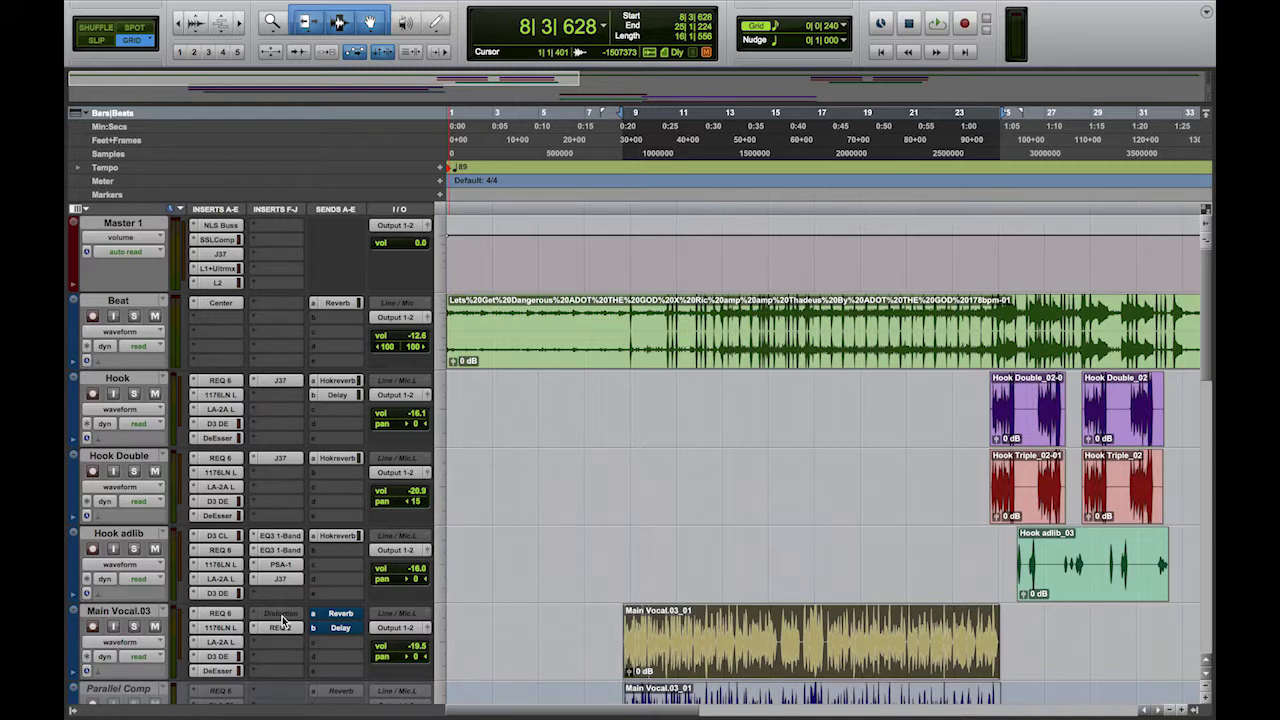
- Play the selected verse from bar 8 with all tracks audible to hear the vocal in the mix
key(space)
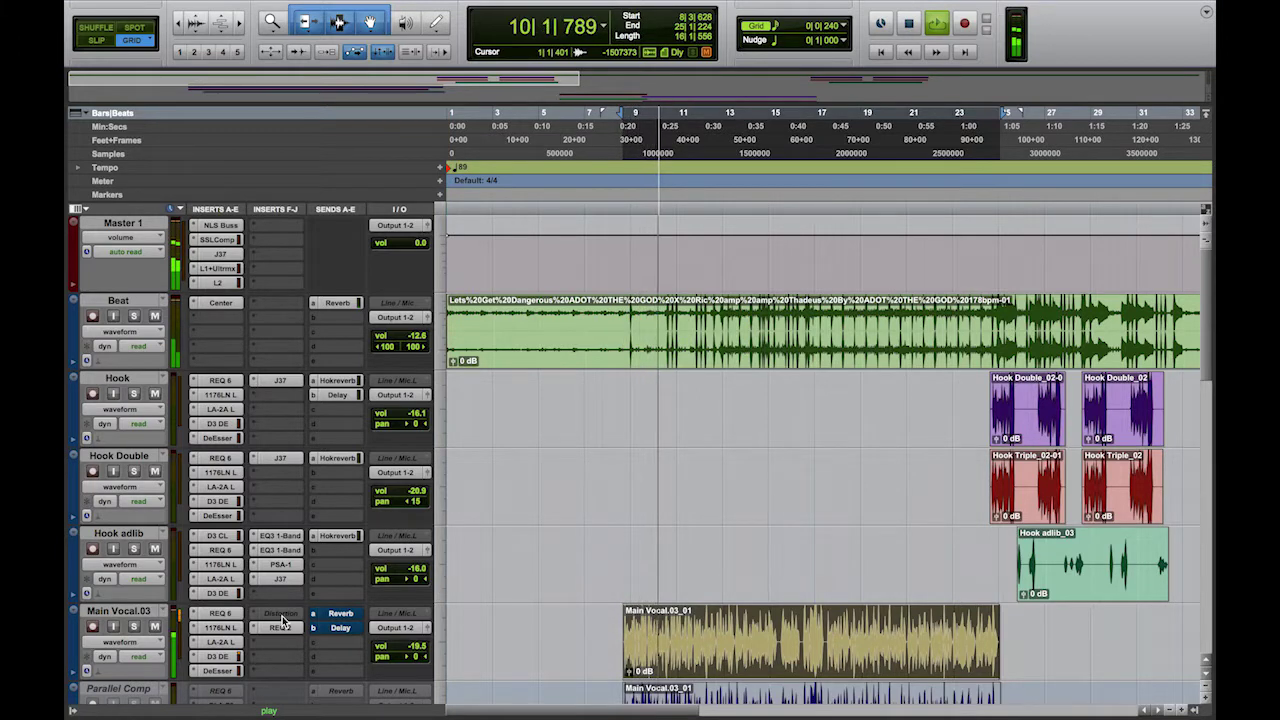
key(XF86AudioLowerVolume)
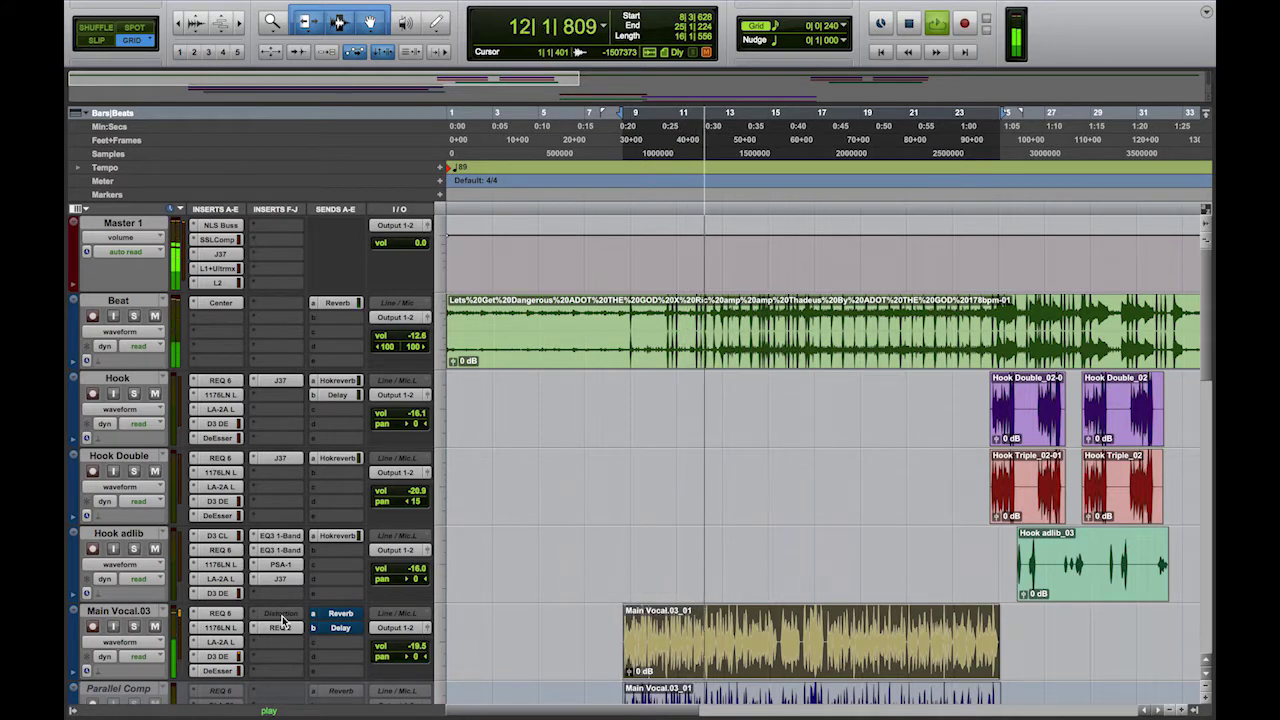
key(space)
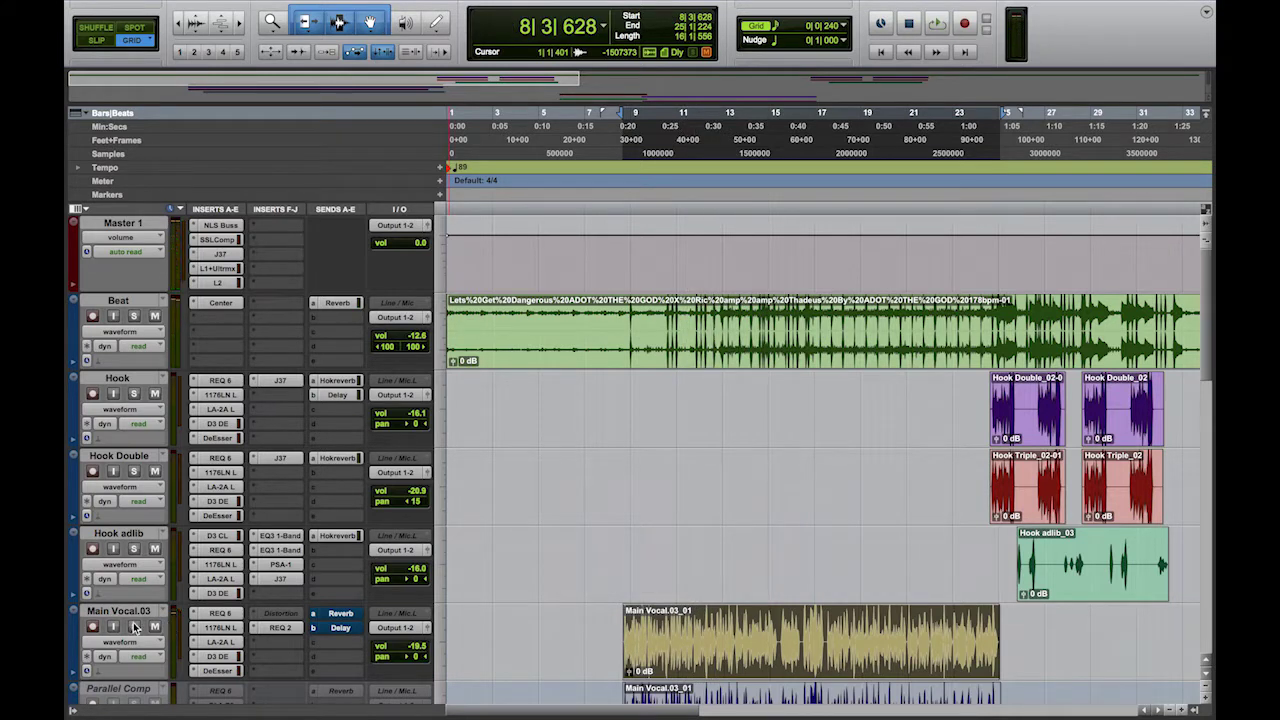
- Solo the Main Vocal.03 track and audition the selected verse
click(133, 627)
key(space)
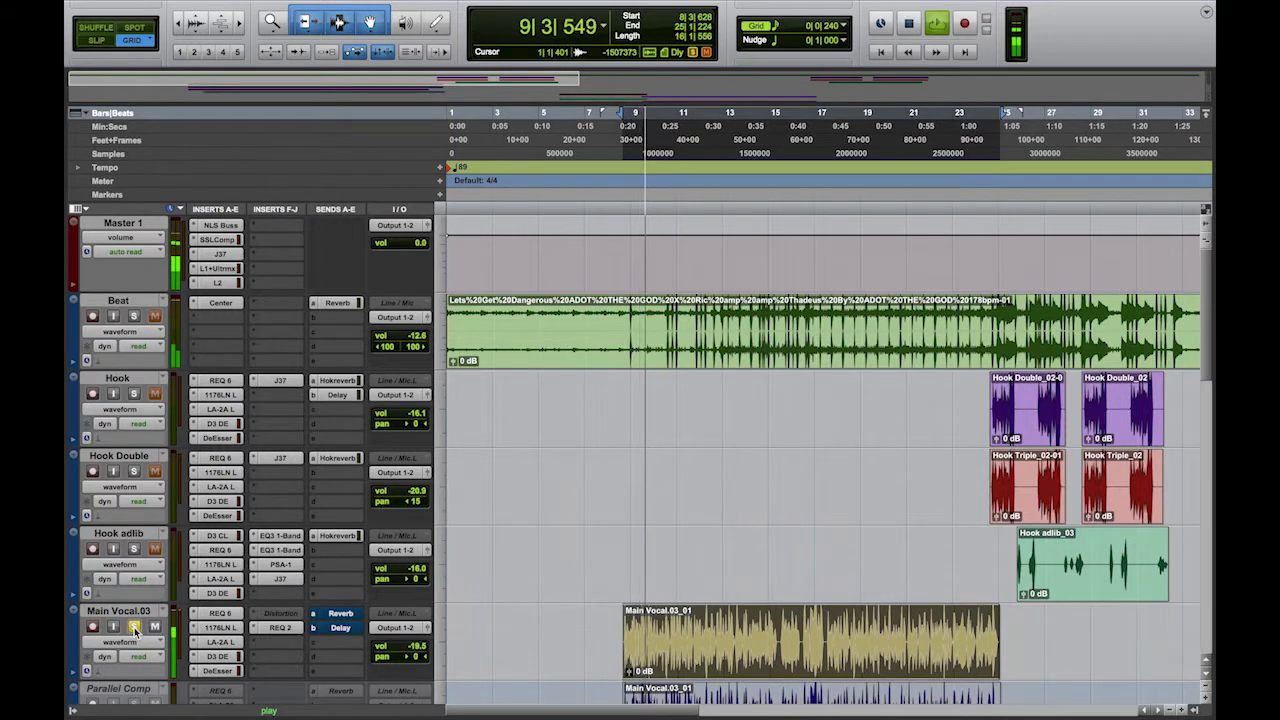
key(XF86AudioLowerVolume)
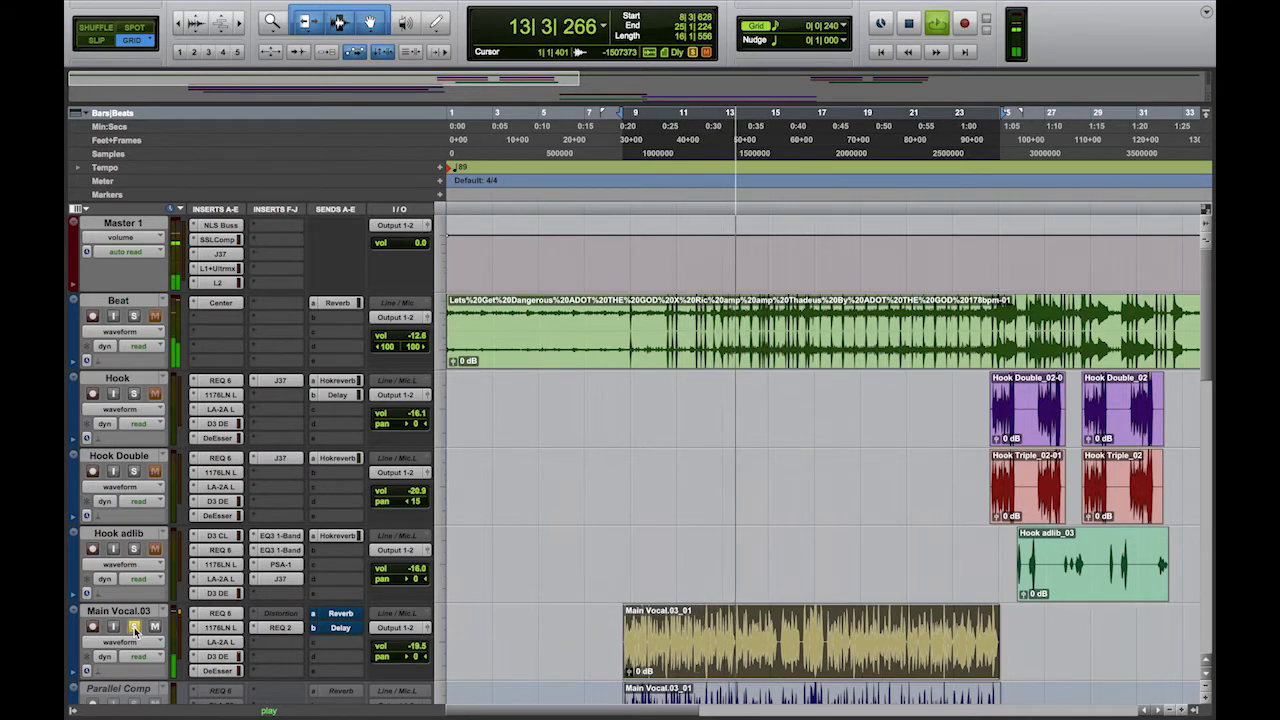
key(space)
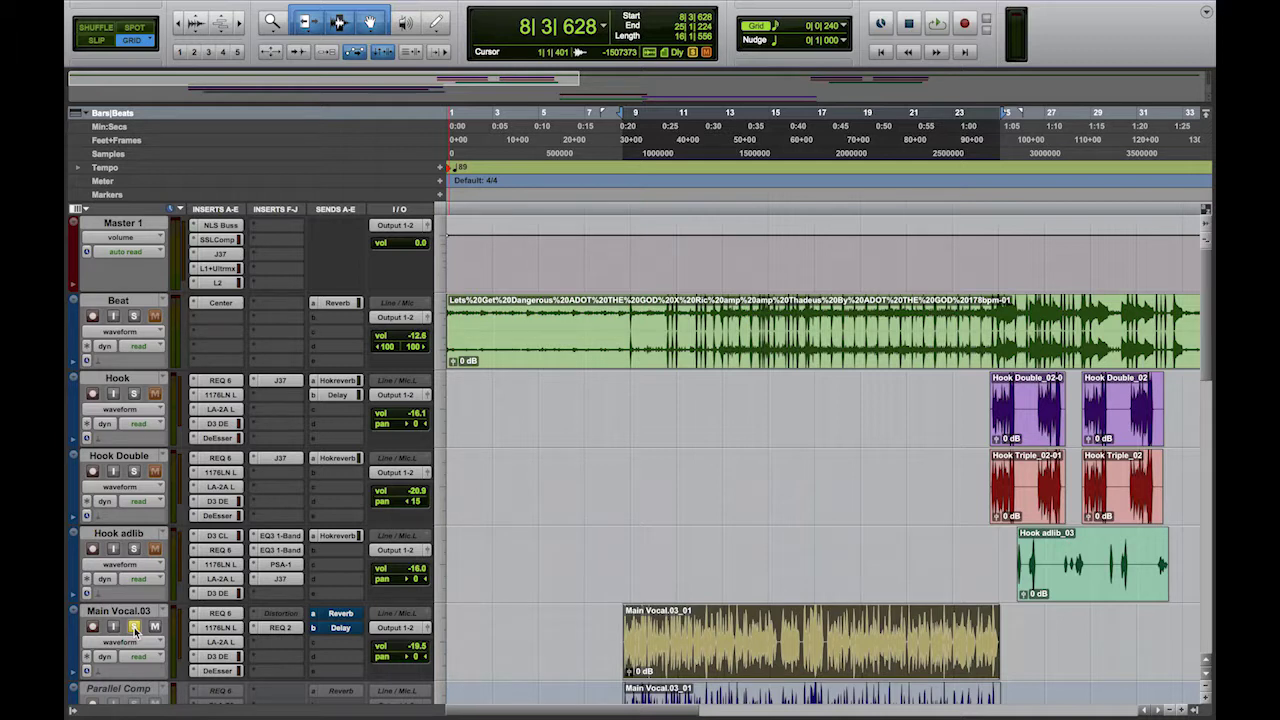
- Open the REQ 2 equalizer on Main Vocal.03 and audition the verse with its flat setting
click(285, 628)
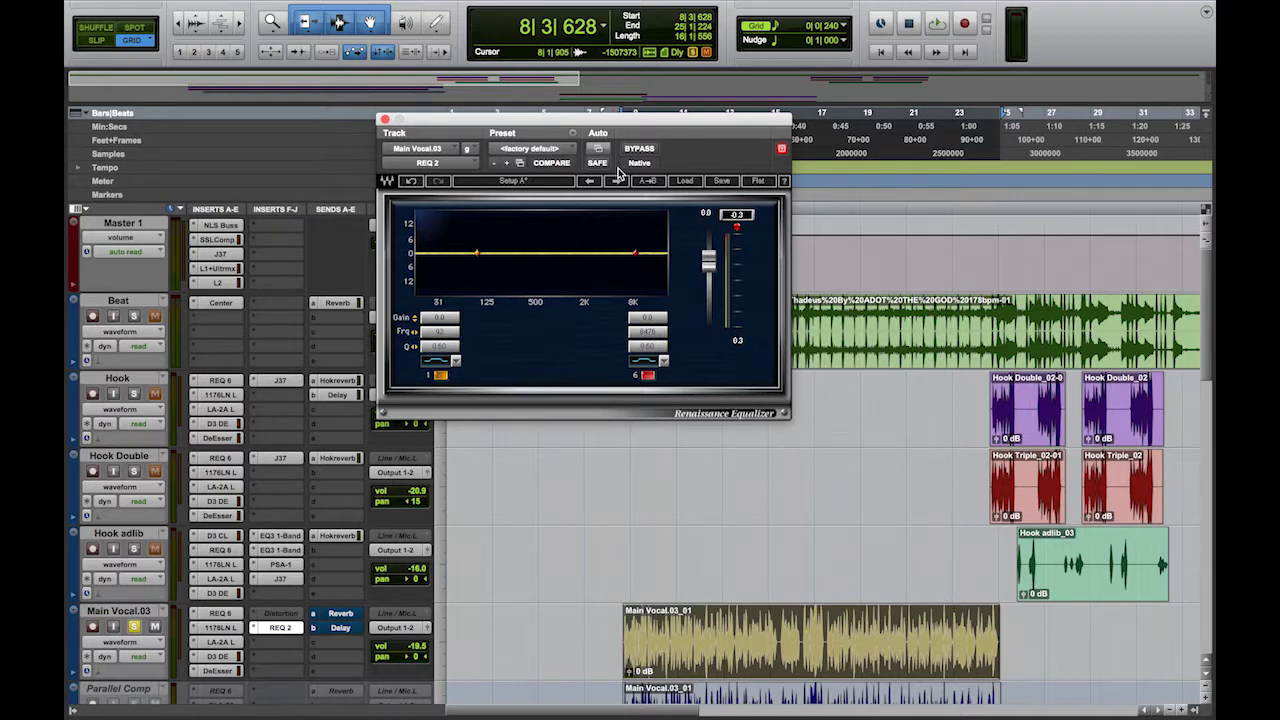
key(space)
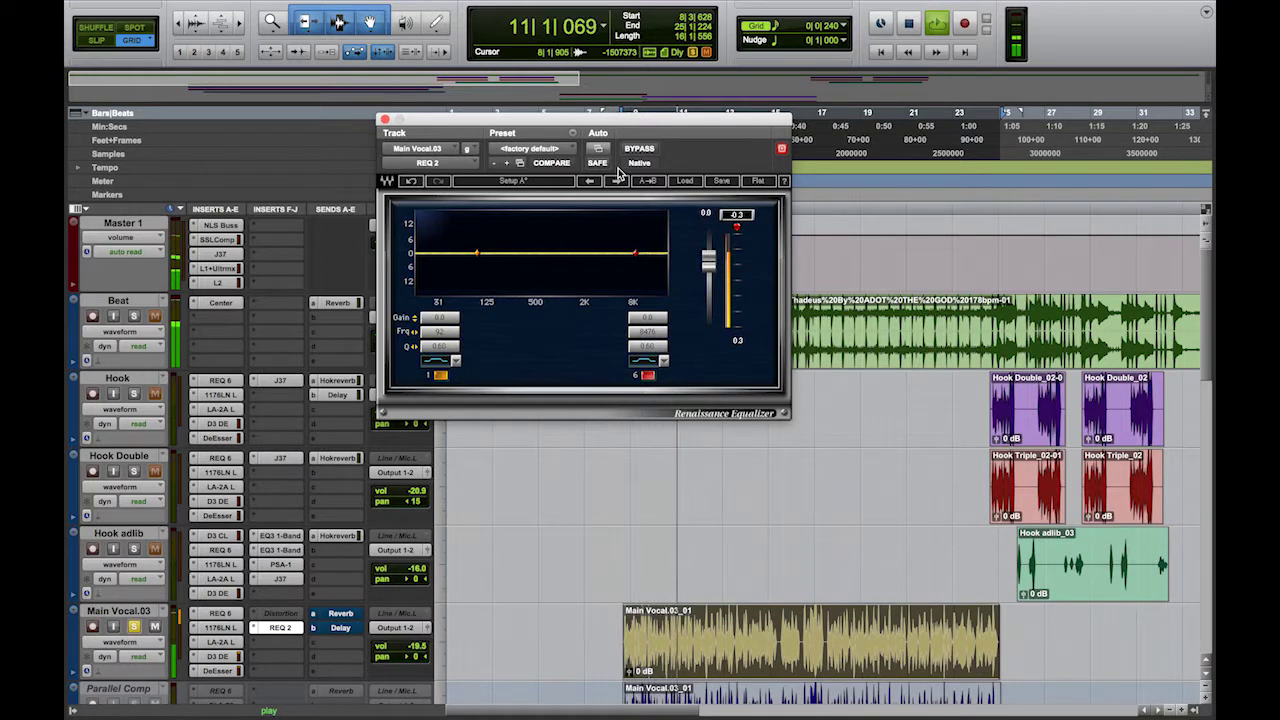
key(space)
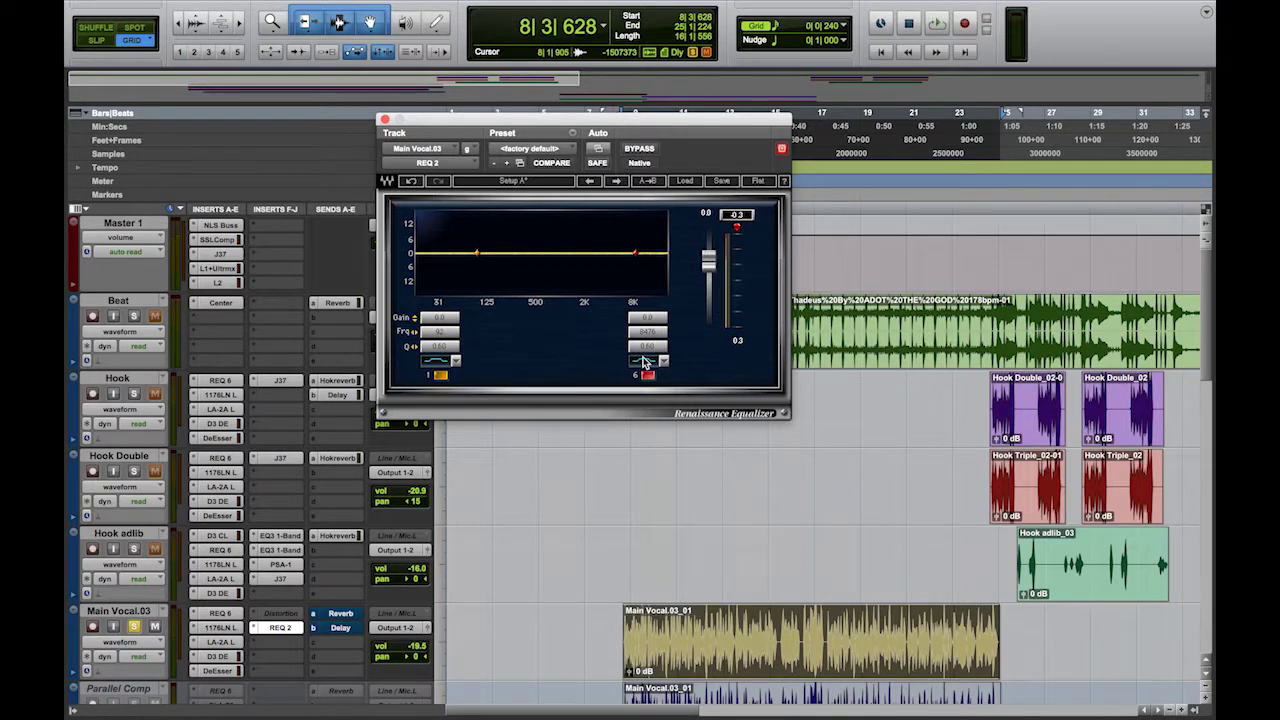
- Set the filter type of band 6 in the REQ 2 equalizer to Hi-Shelf
click(644, 361)
click(654, 366)
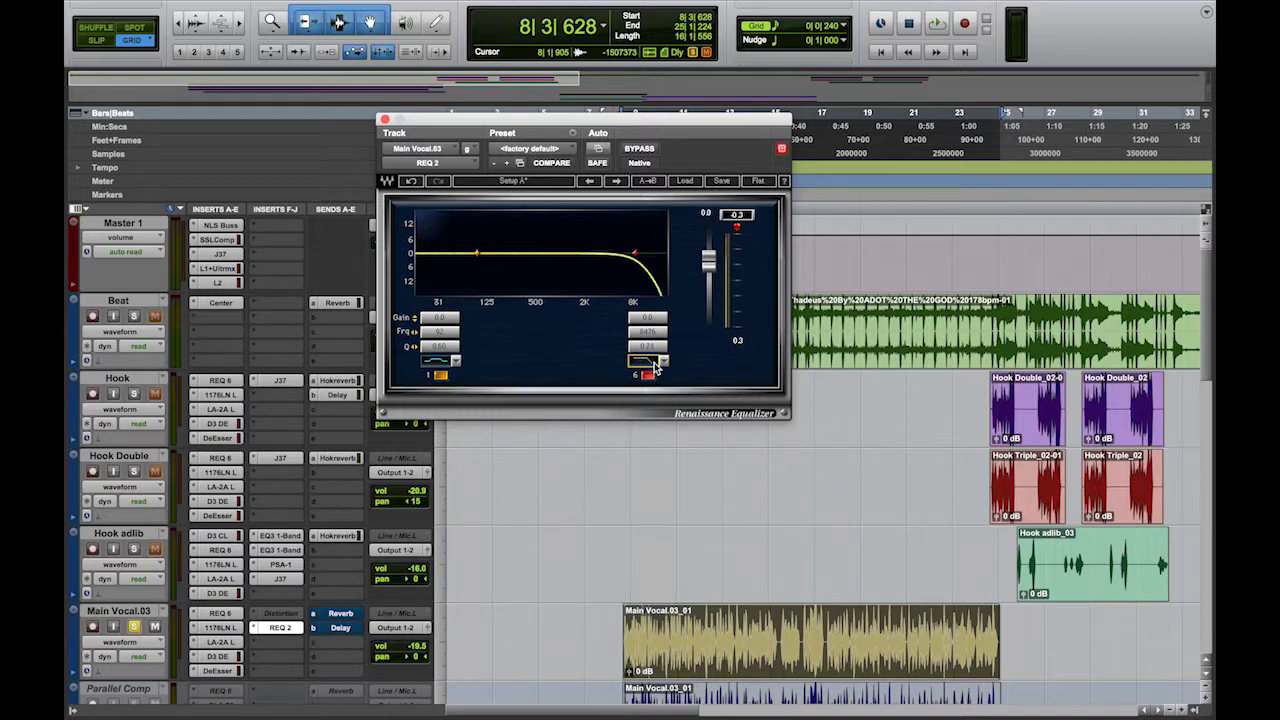
click(655, 366)
click(661, 363)
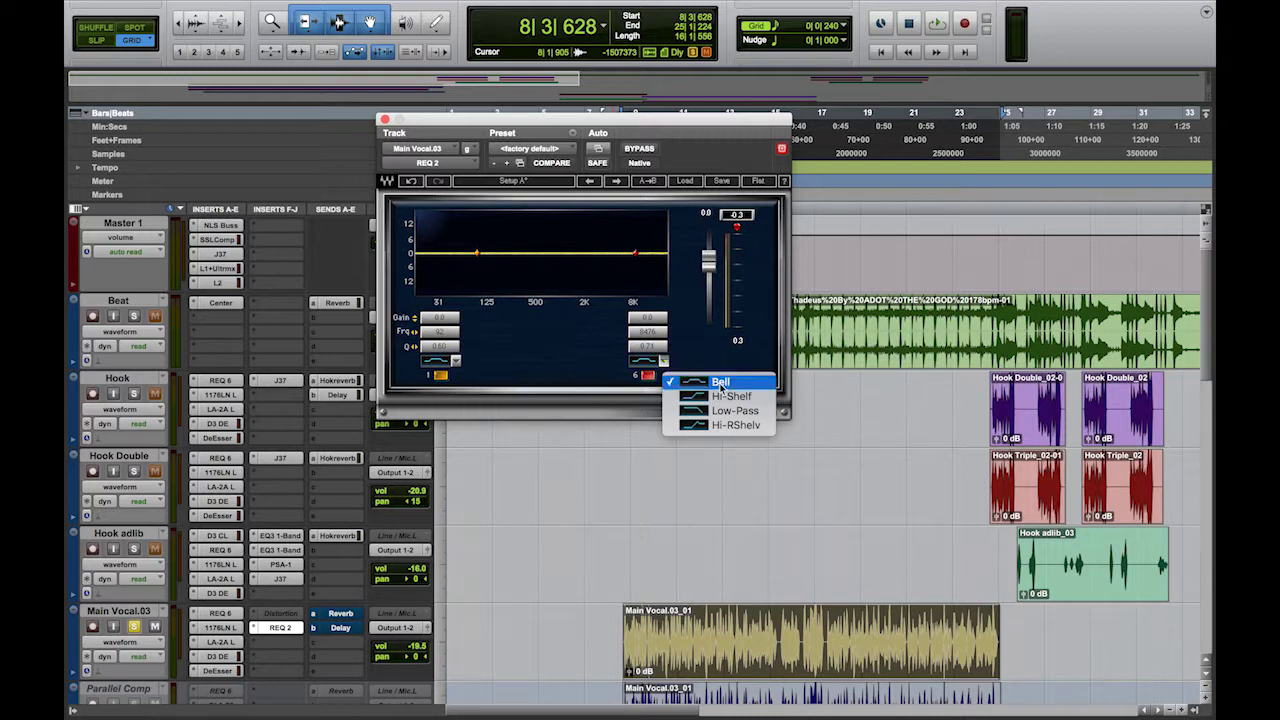
click(732, 398)
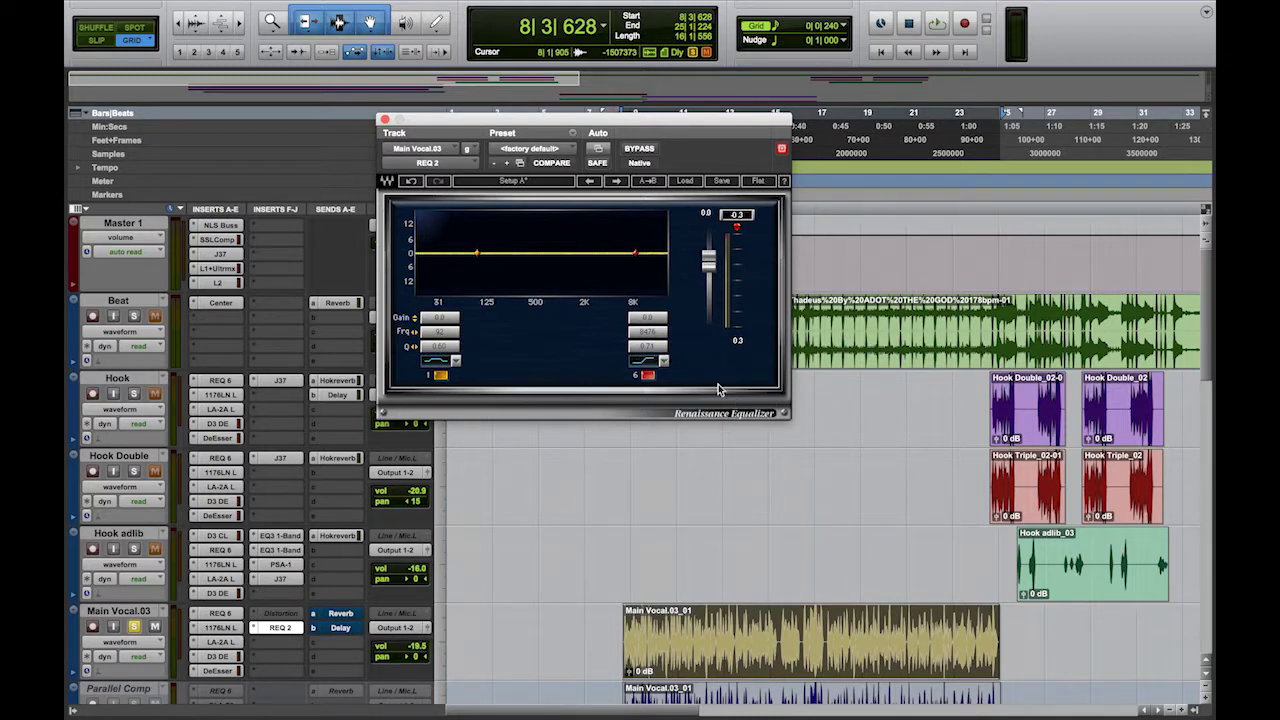
- Raise the gain of the band 6 high shelf to about 3 dB
drag(655, 350, 650, 323)
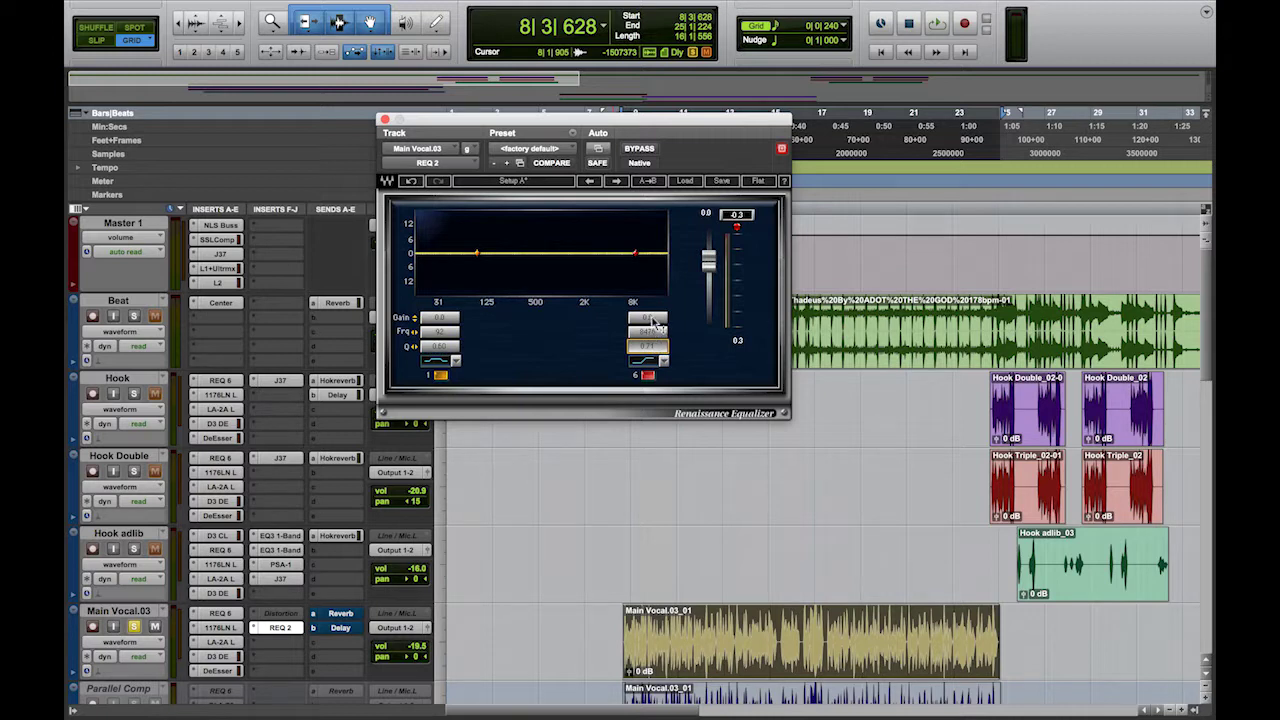
click(648, 319)
mouse_move(656, 336)
mouse_down()
mouse_move(656, 347)
mouse_move(656, 304)
mouse_move(656, 321)
mouse_up()
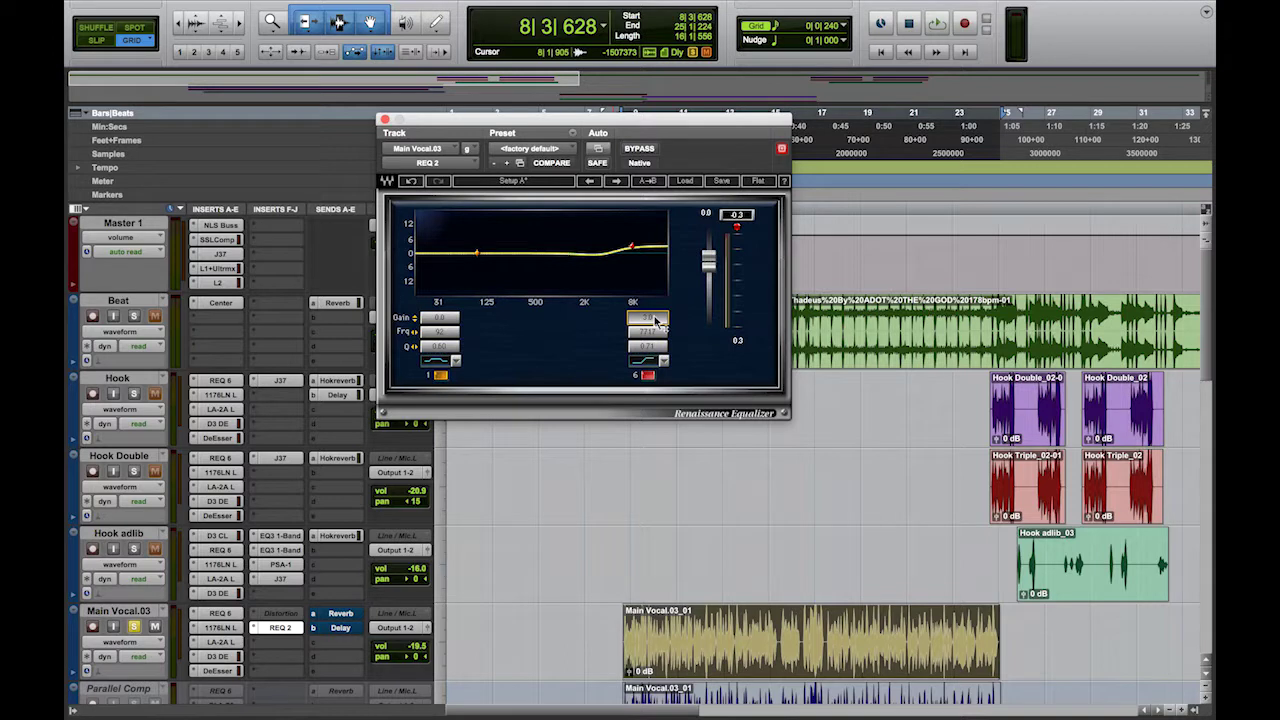
- Sweep the band 6 high shelf's frequency while the vocal plays and settle it at about 7.9 kHz
click(650, 333)
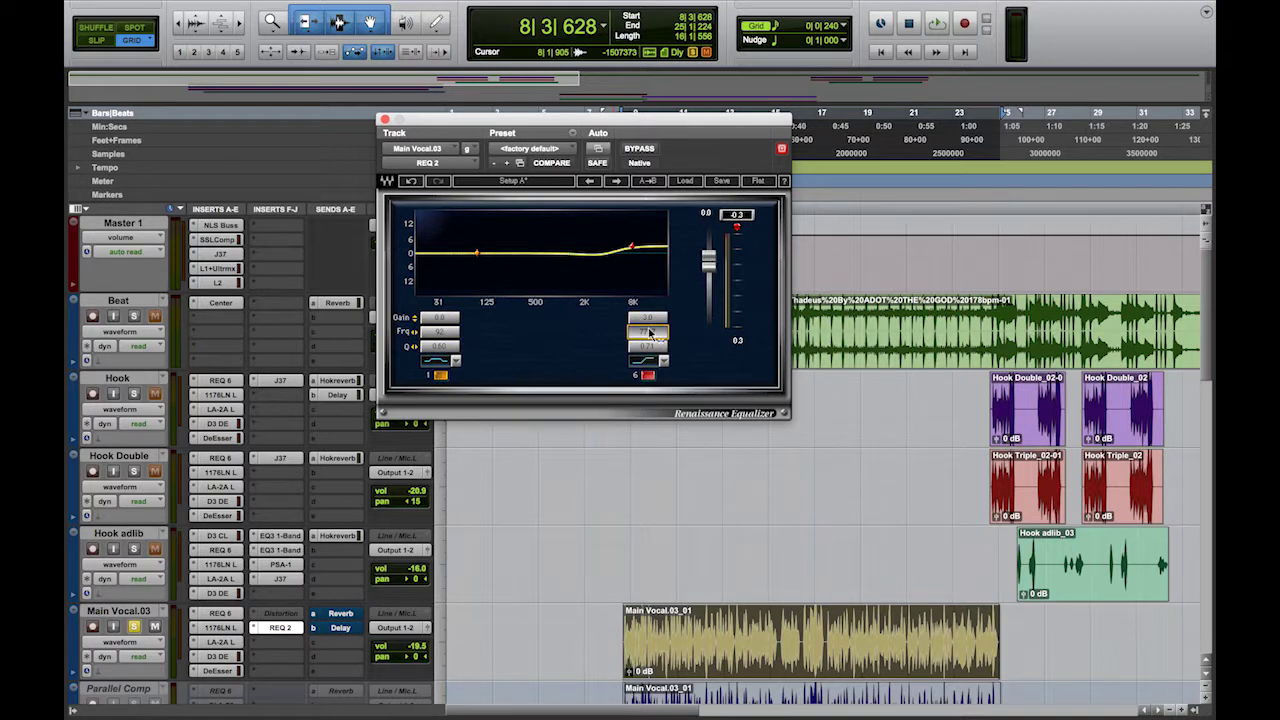
key(space)
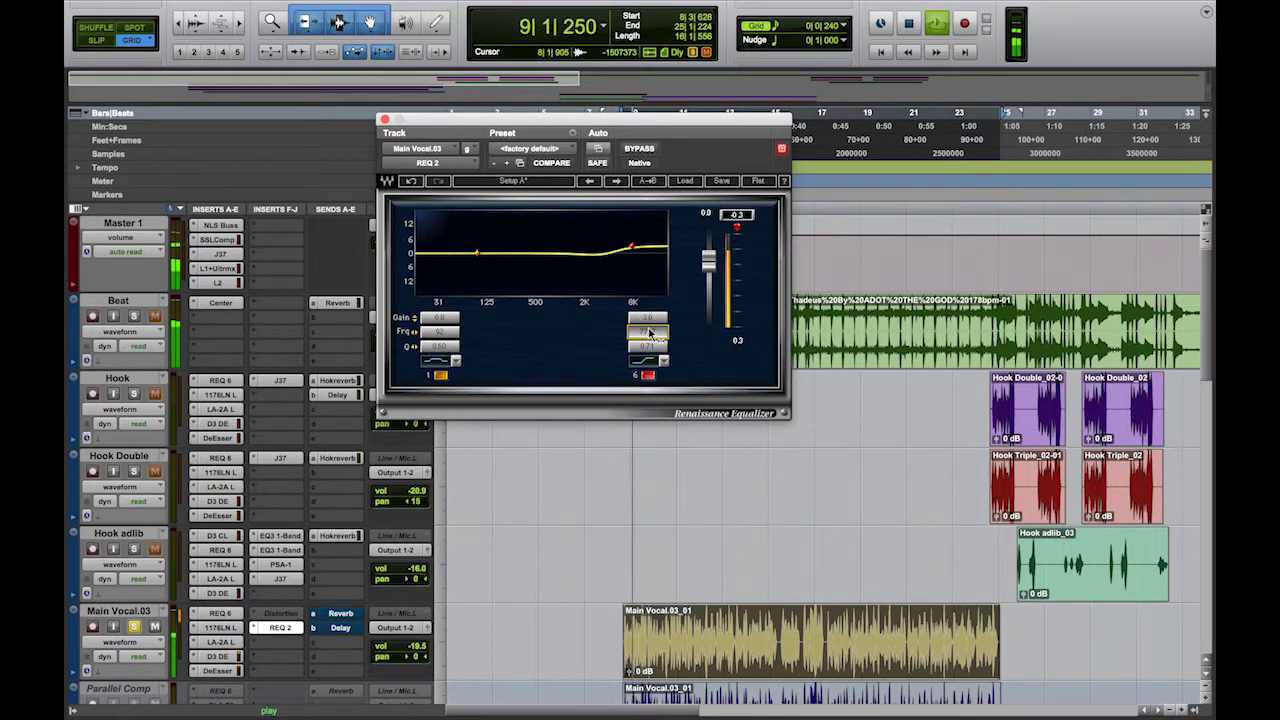
text(8050)
key(Return)
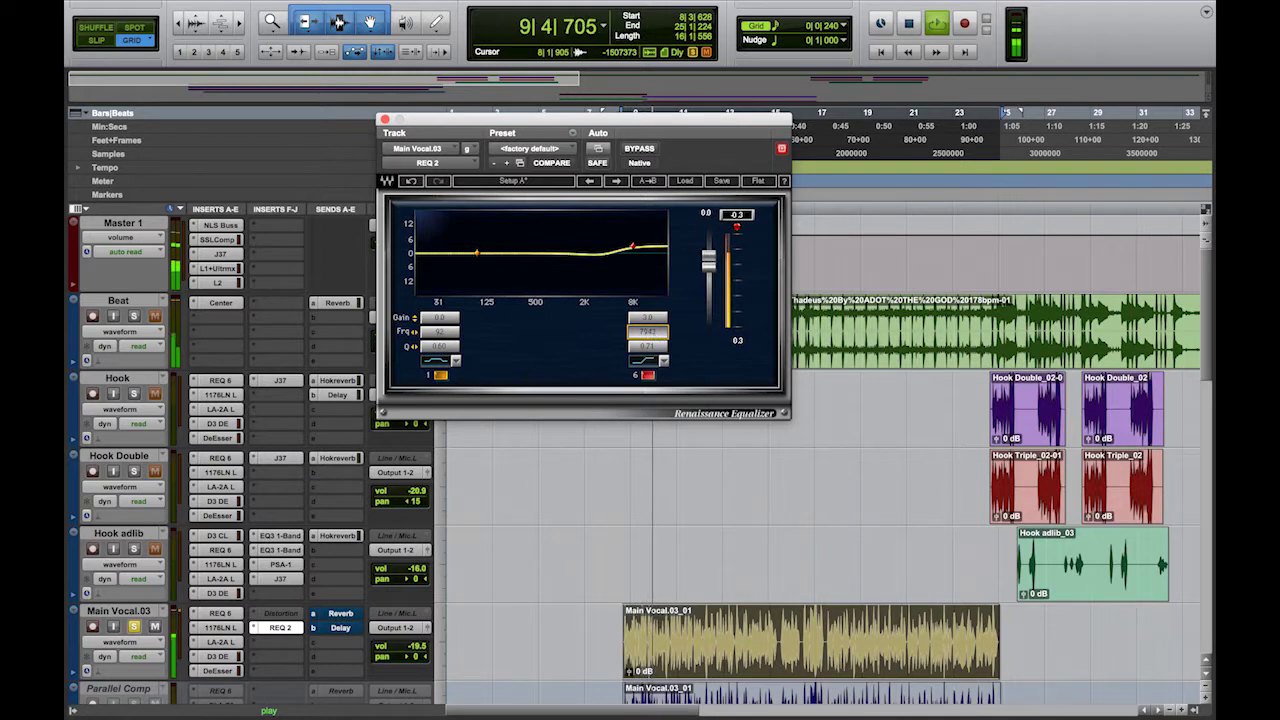
key(Down)
key(Down)
key(Down)
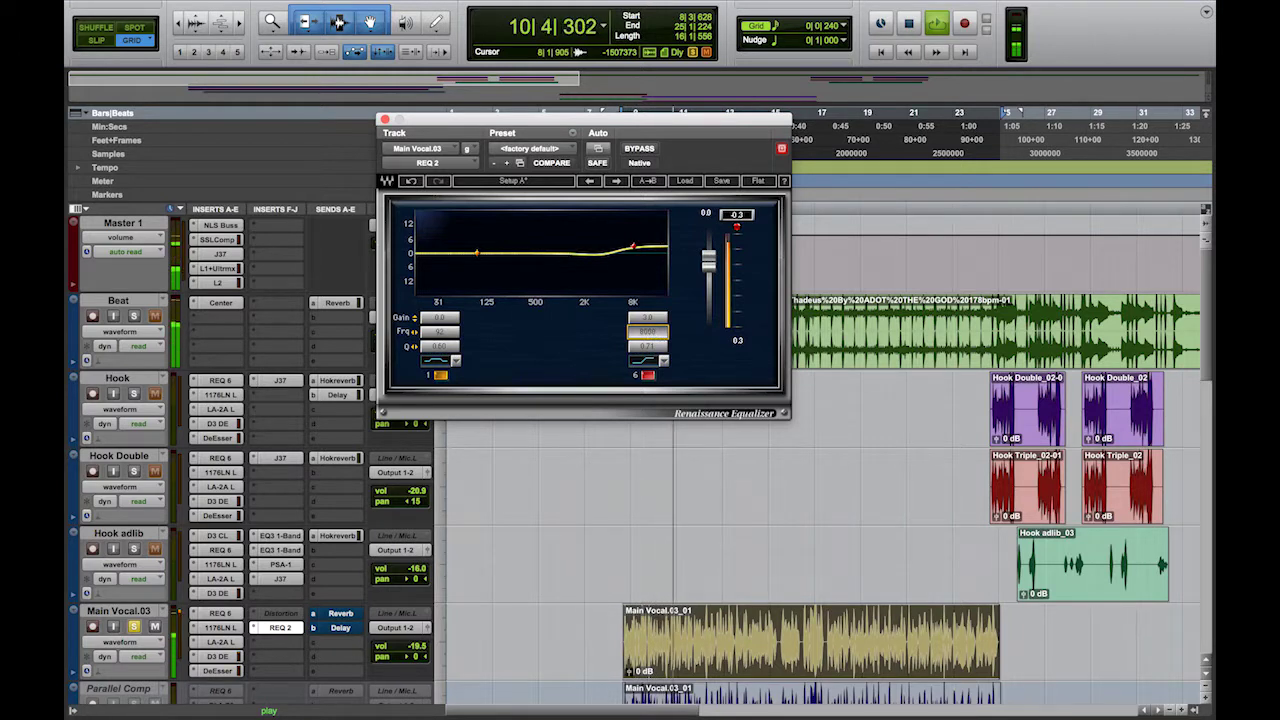
key(Down)
key(Down)
key(Down)
key(space)
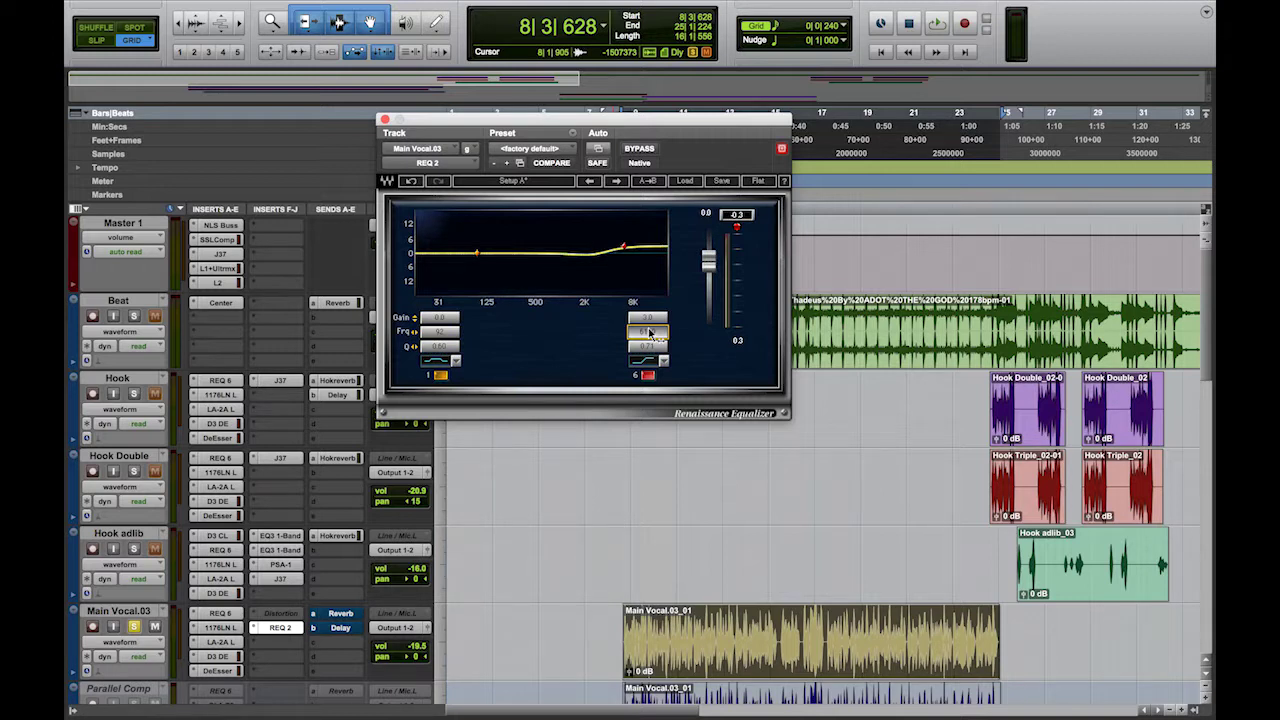
key(space)
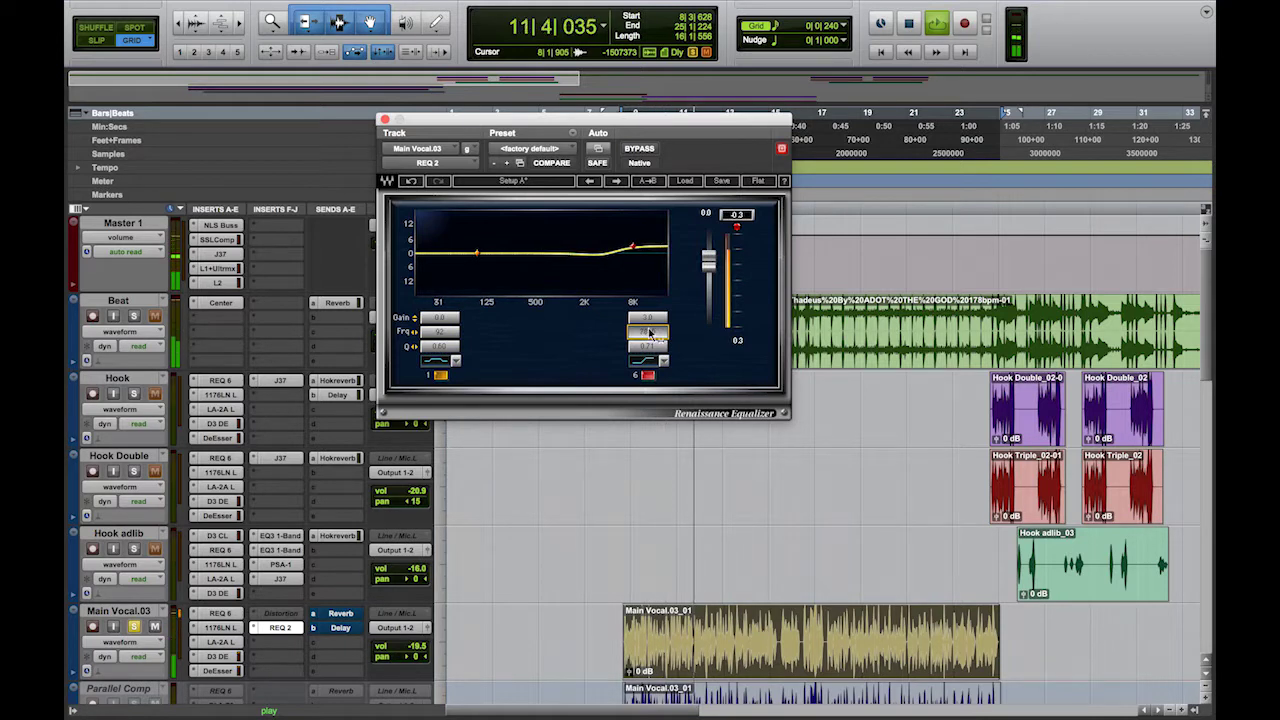
- Compare the soloed vocal with and without the high-shelf boost by toggling the equalizer's bypass during playback
click(641, 150)
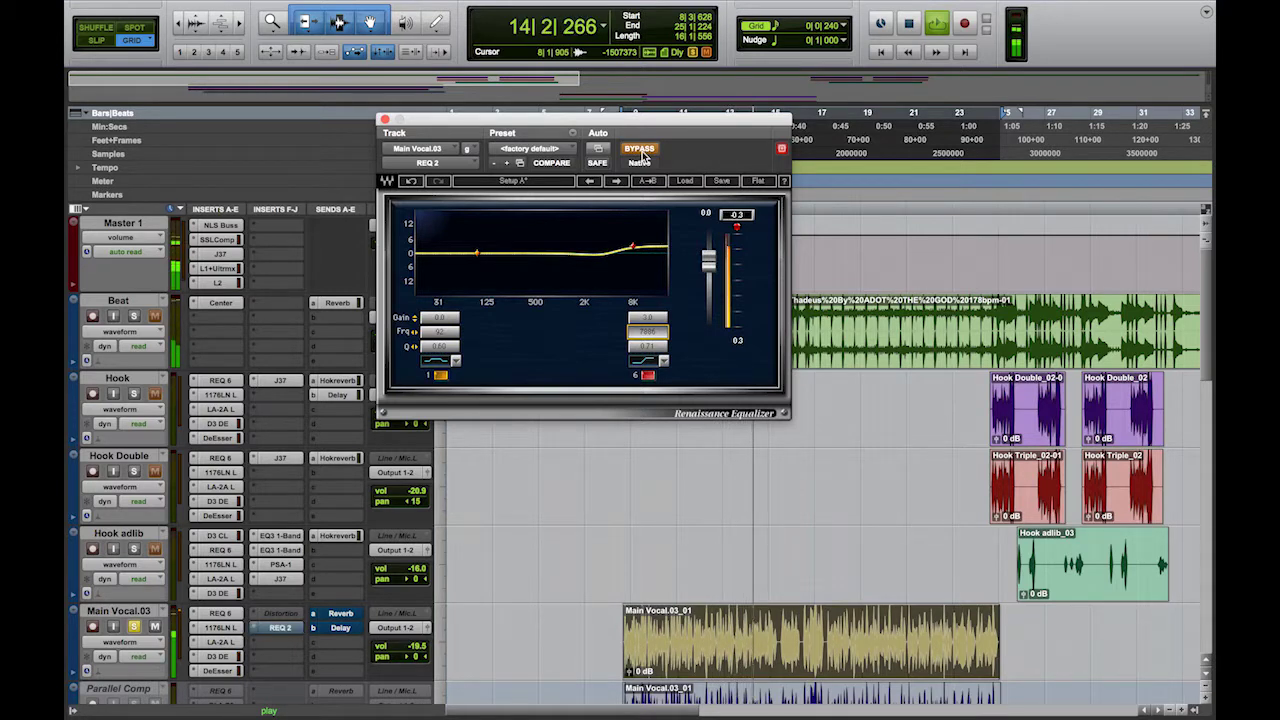
key(space)
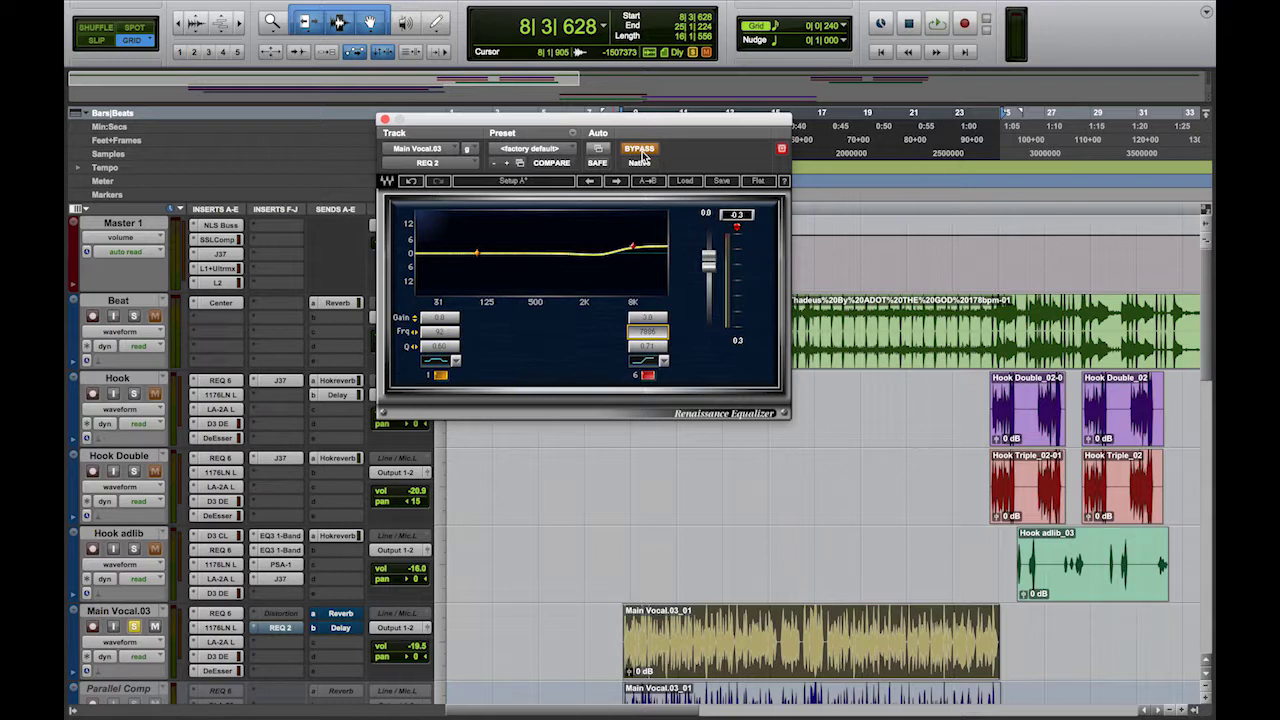
key(space)
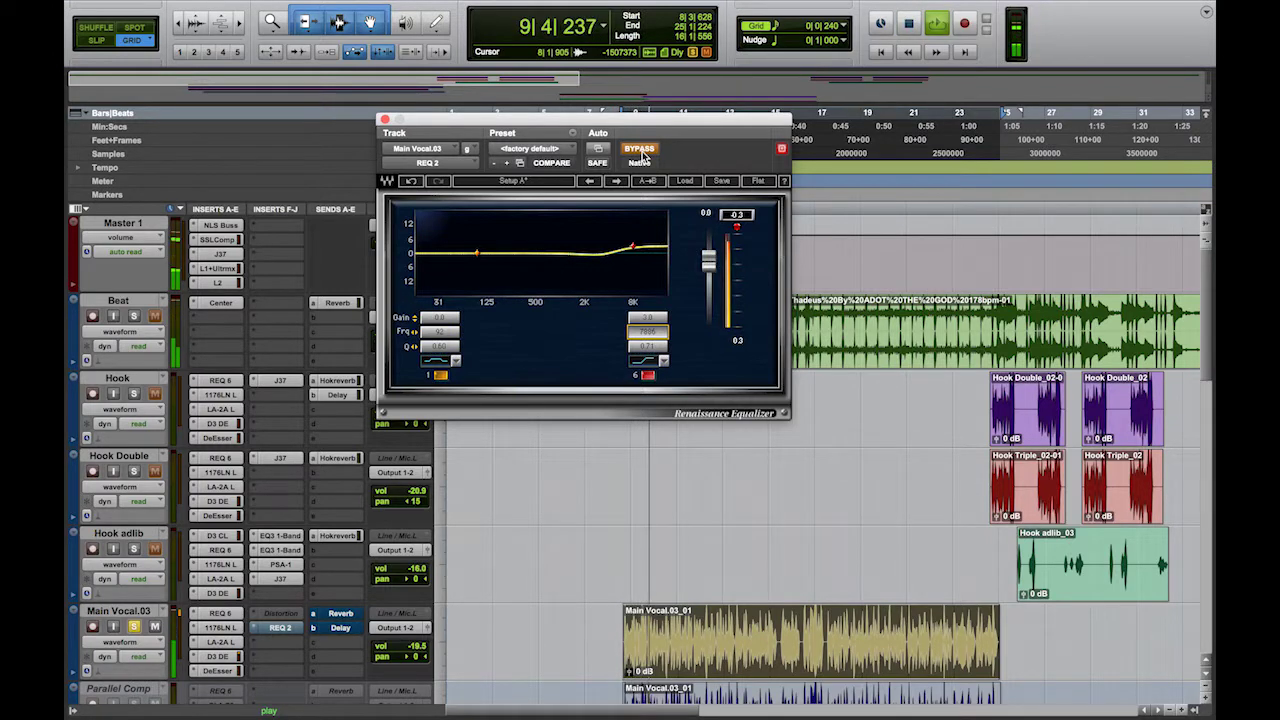
click(641, 151)
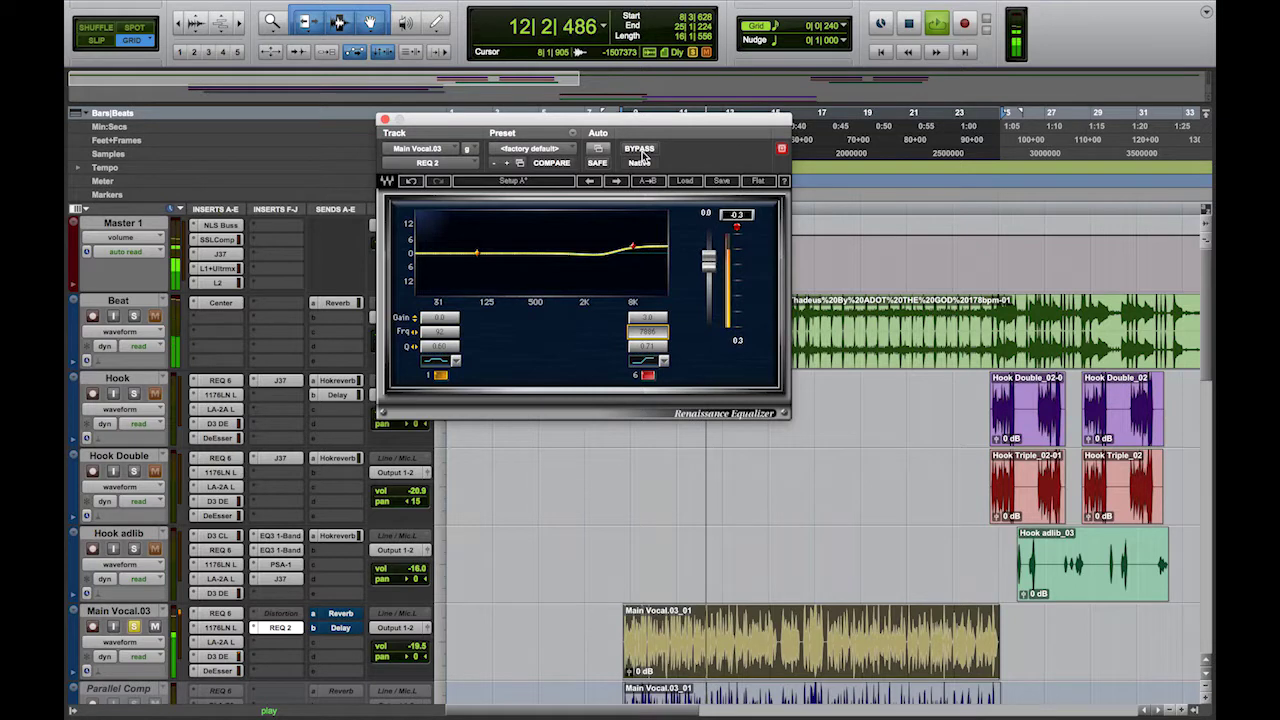
click(641, 151)
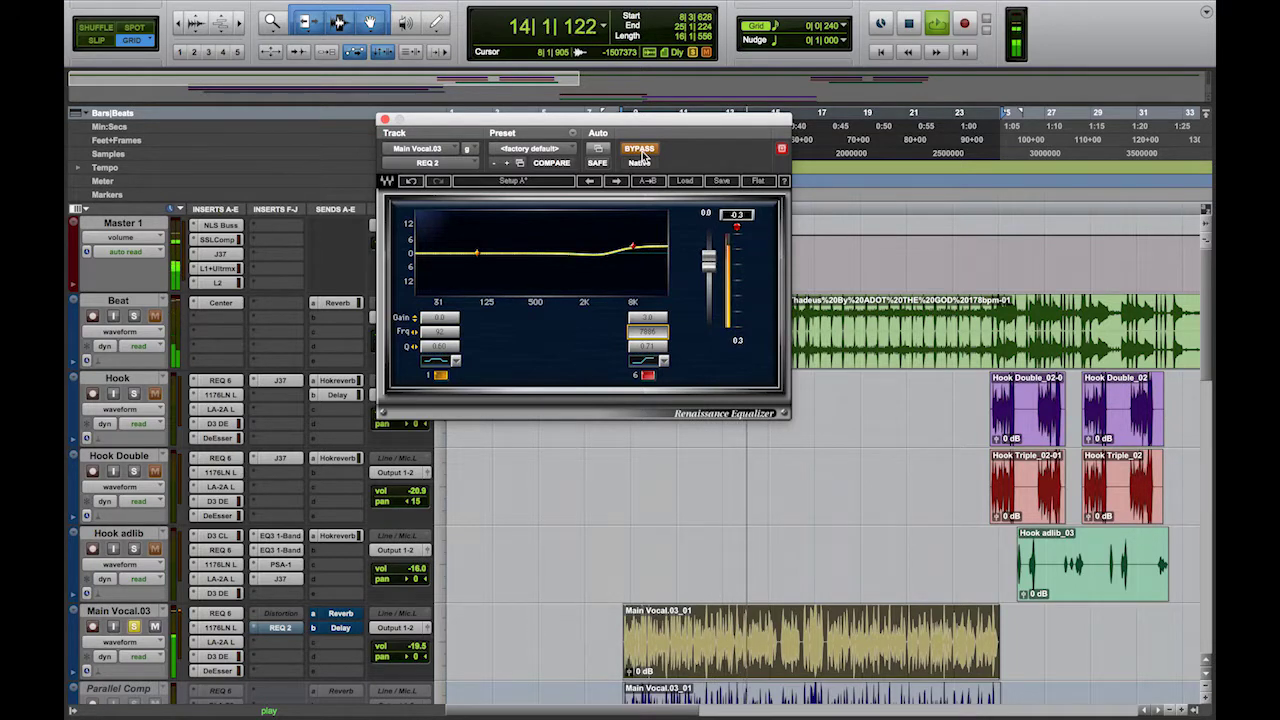
click(643, 152)
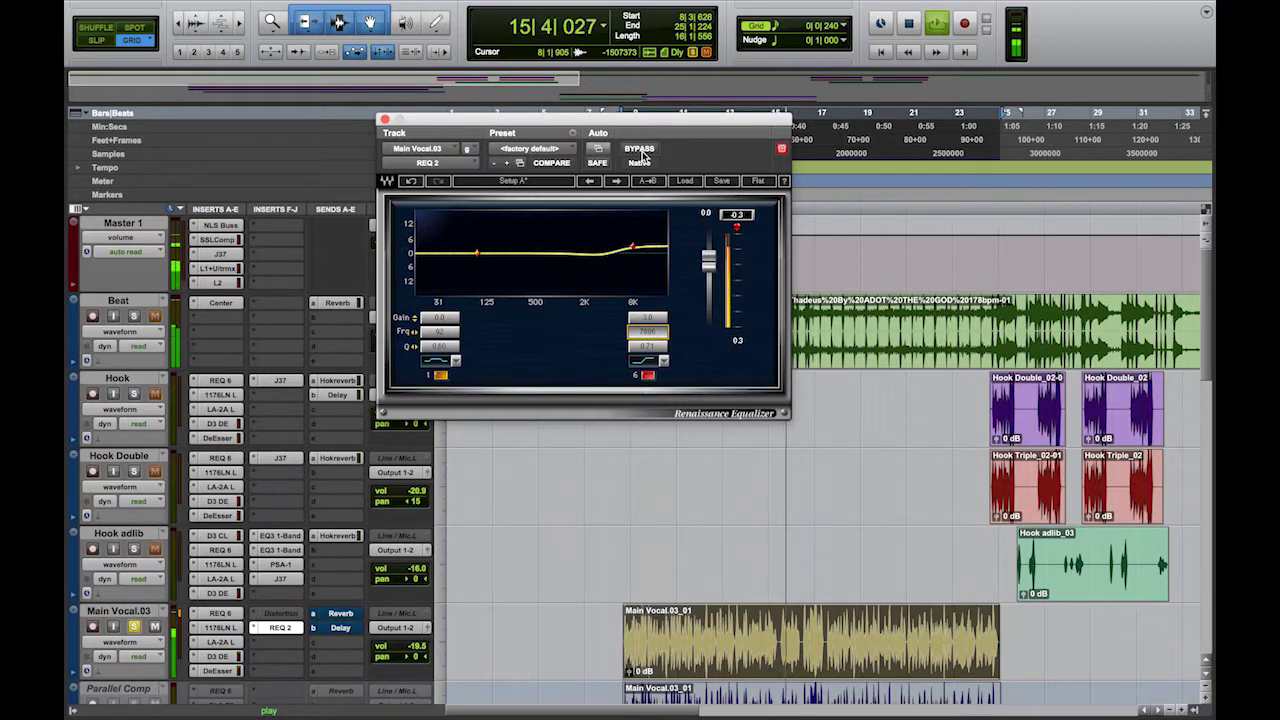
click(643, 152)
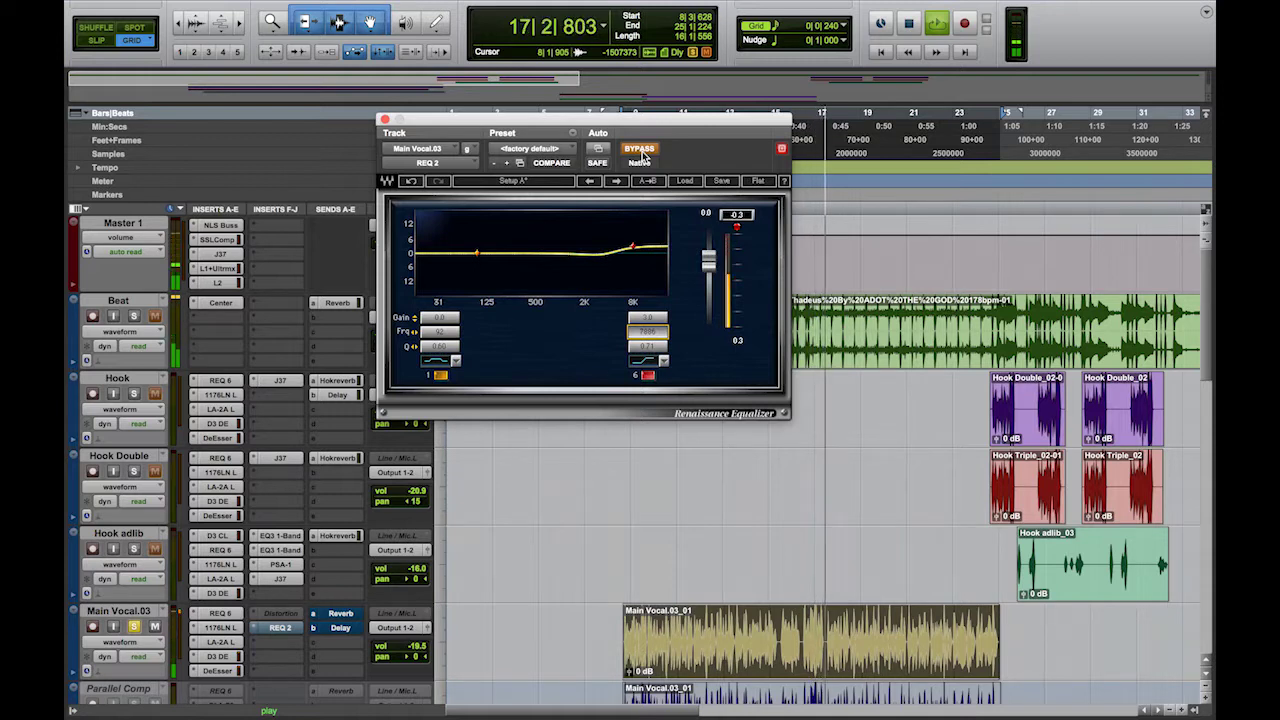
click(643, 152)
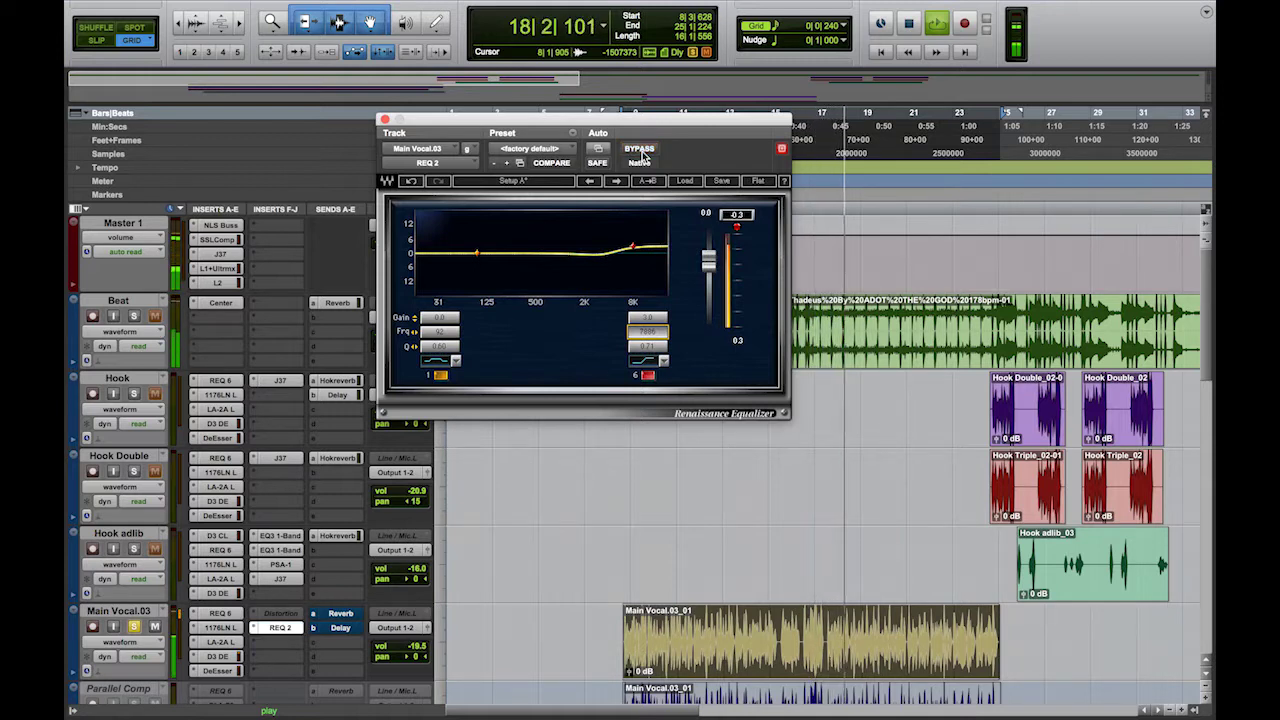
key(space)
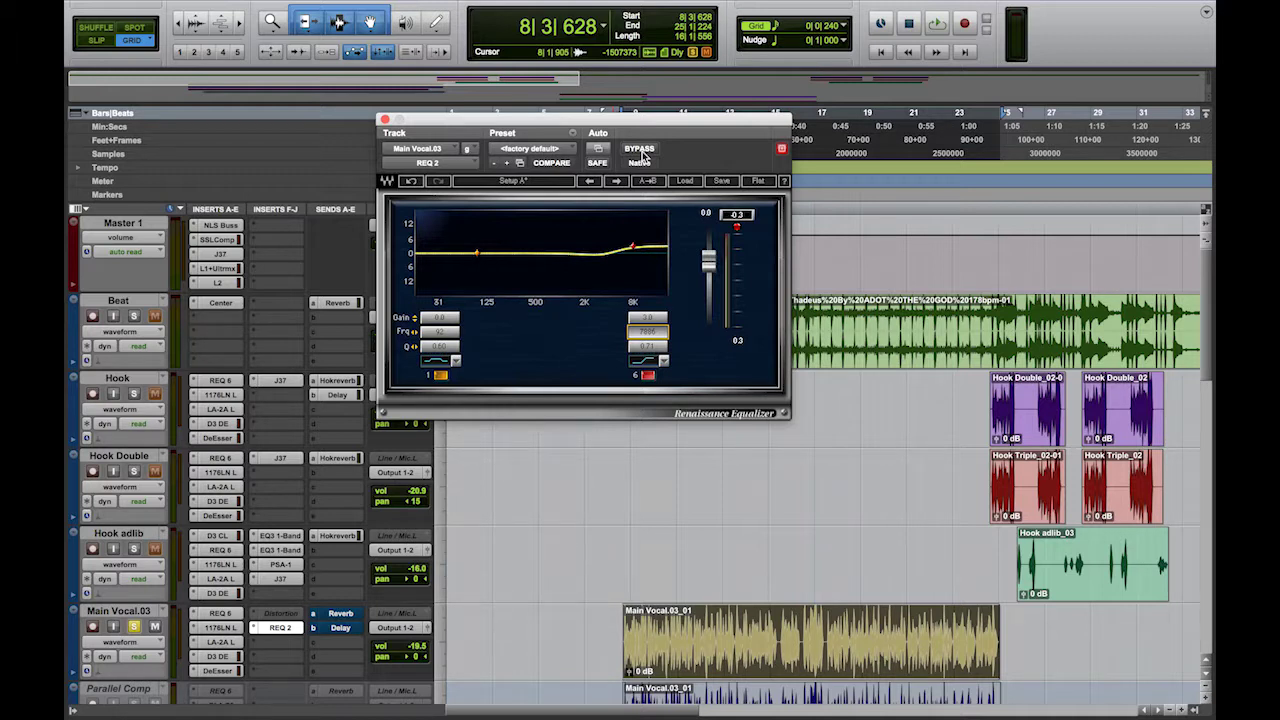
- Repeat the bypass comparison from the start of the selection, starting with REQ 2 bypassed and ending with it active
click(640, 149)
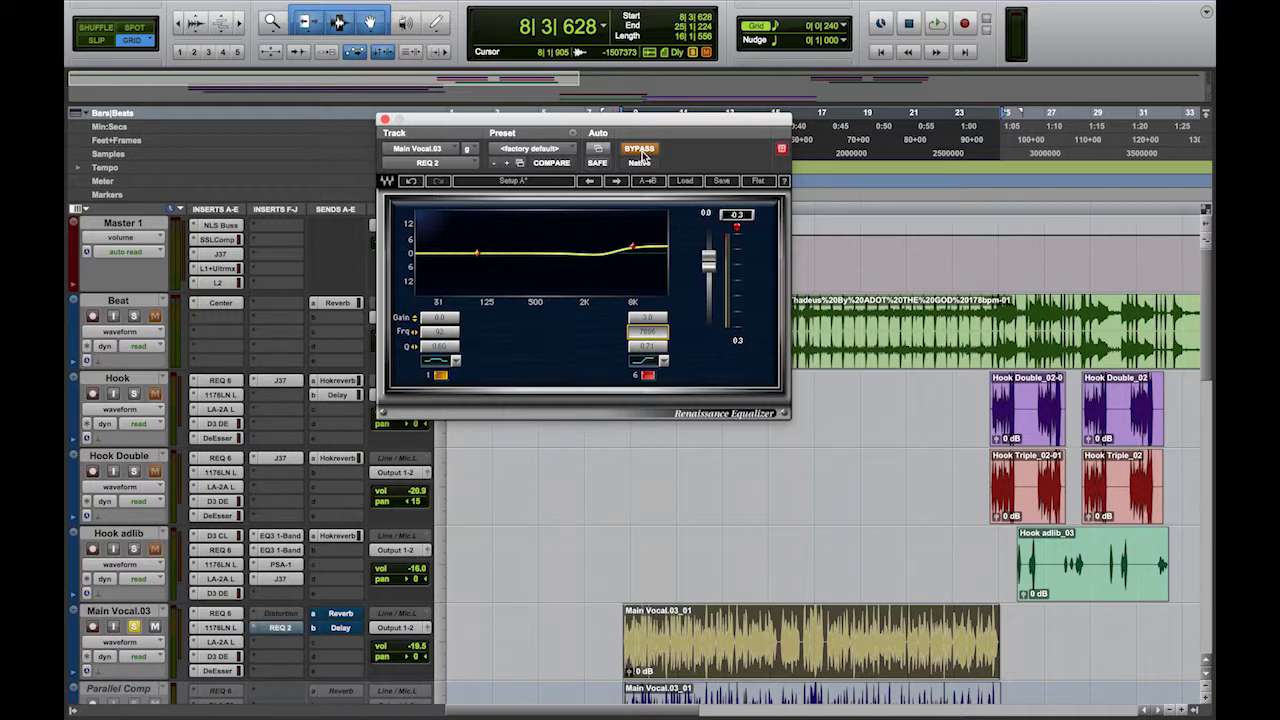
key(space)
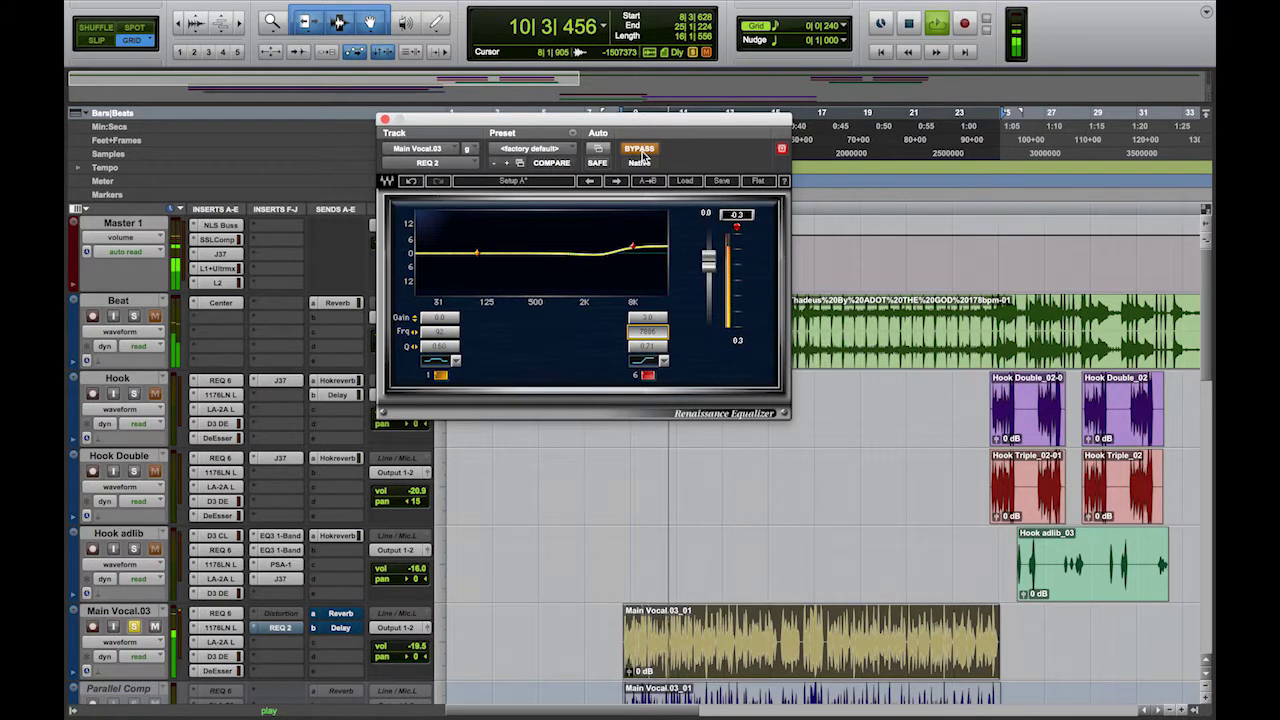
click(641, 152)
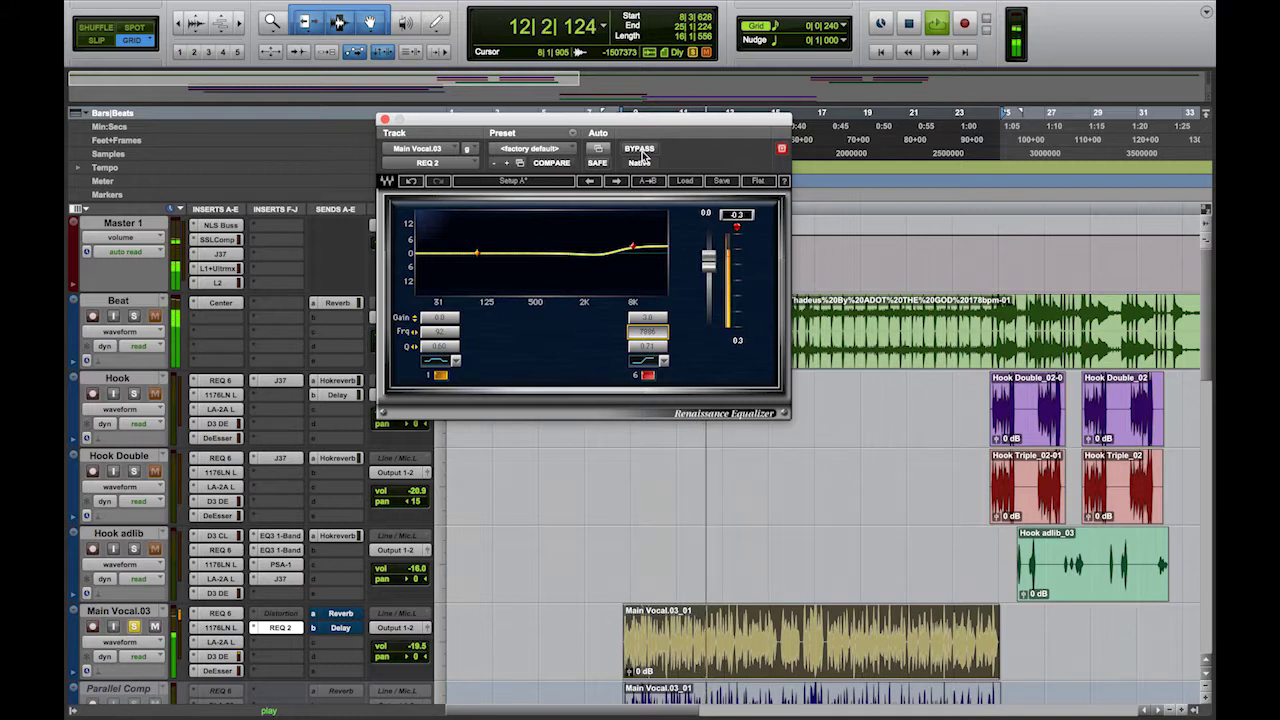
click(641, 152)
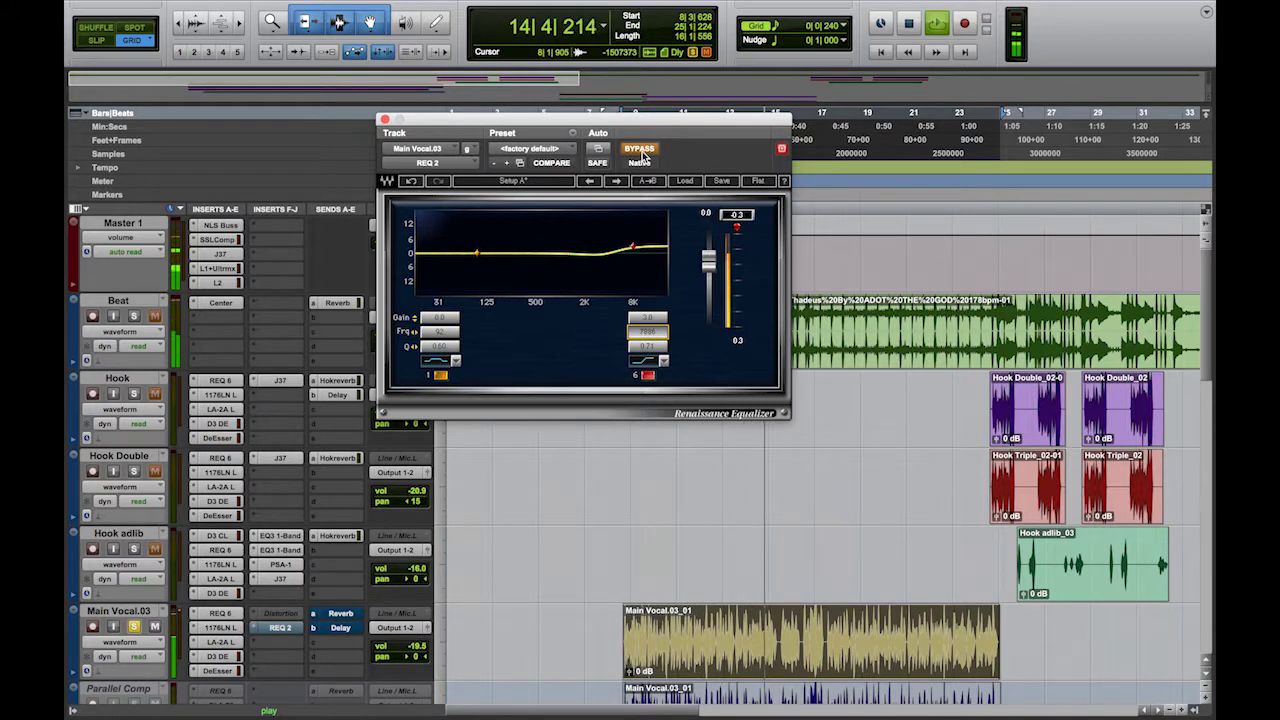
click(641, 152)
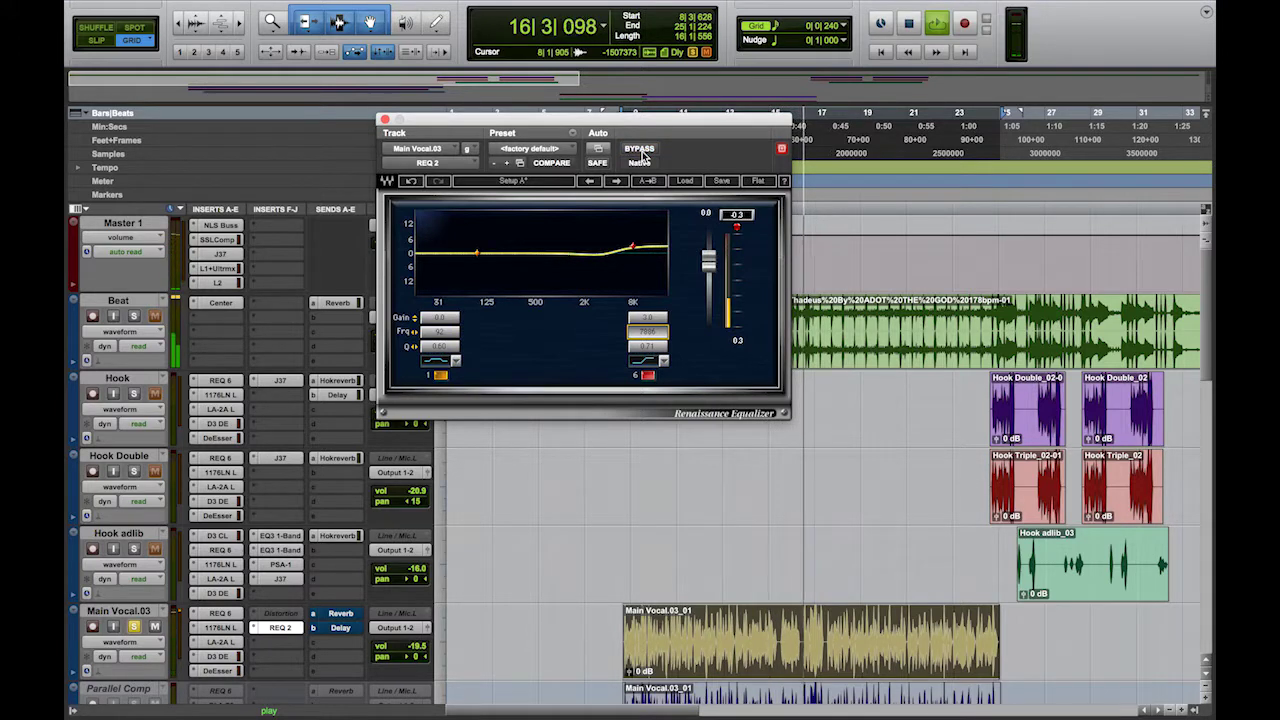
click(641, 152)
click(641, 152)
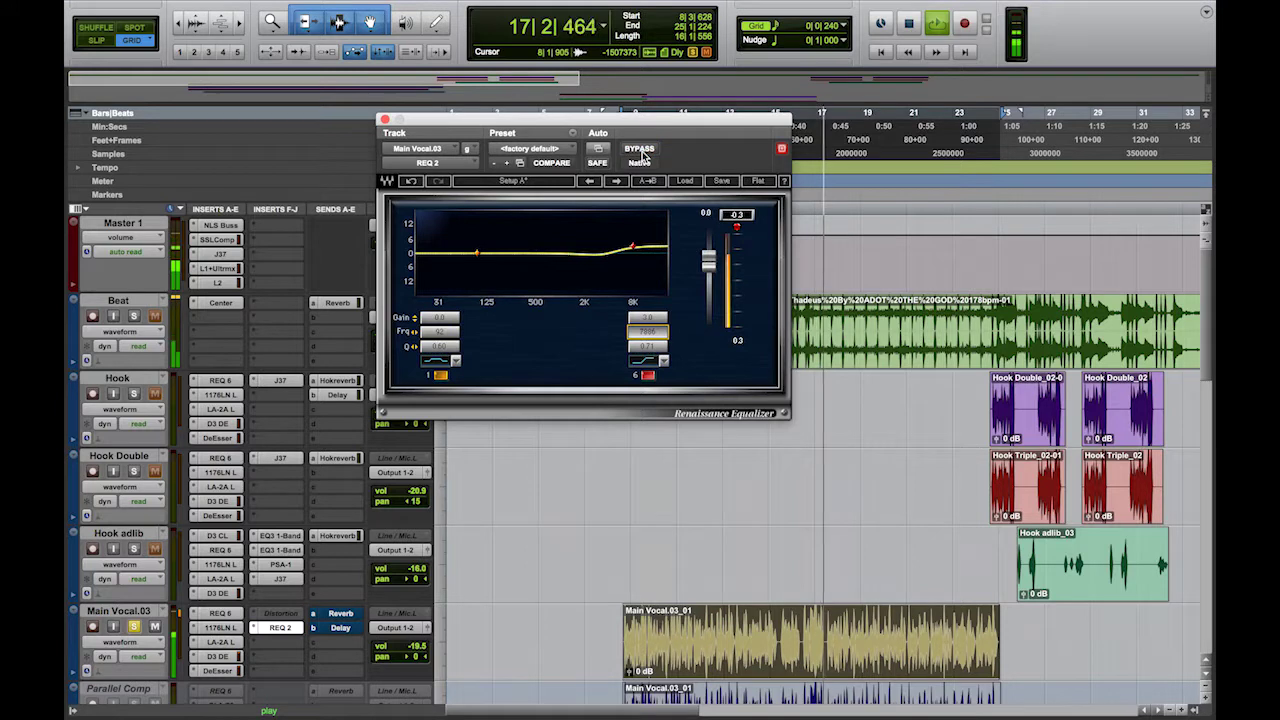
- Stop playback, close the REQ 2 equalizer window and take the Main Vocal.03 track out of solo
key(space)
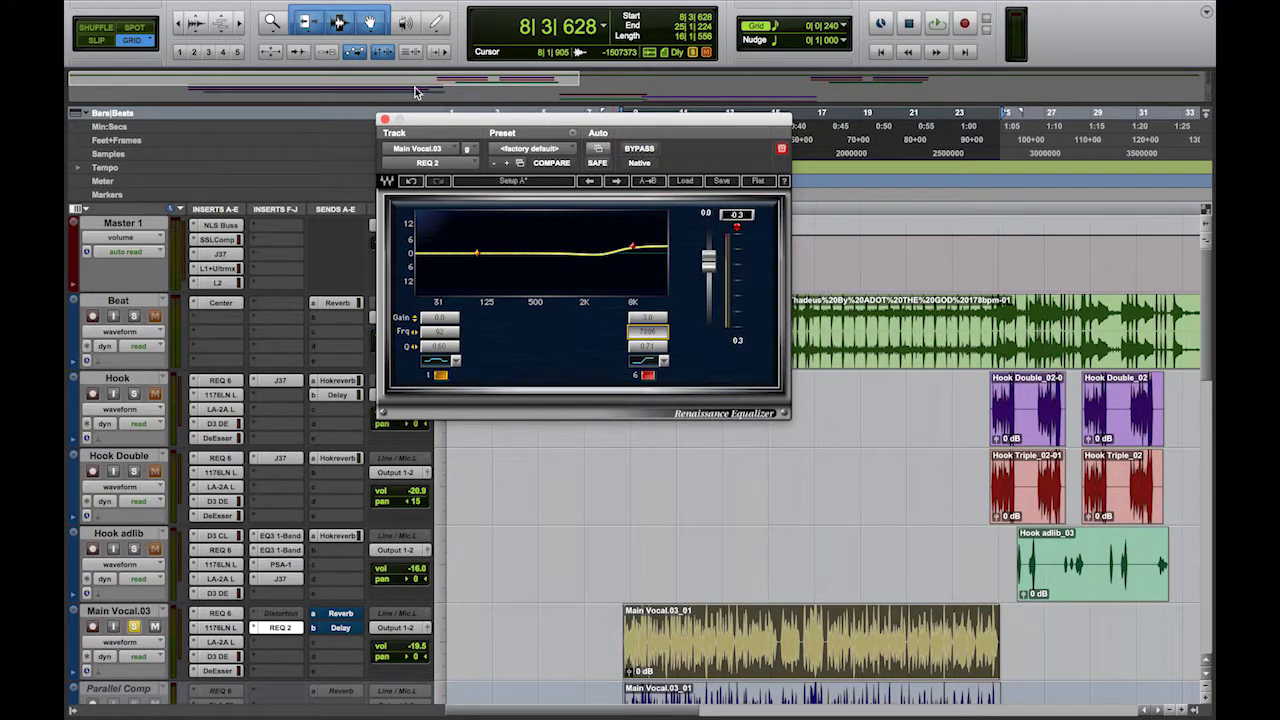
click(385, 119)
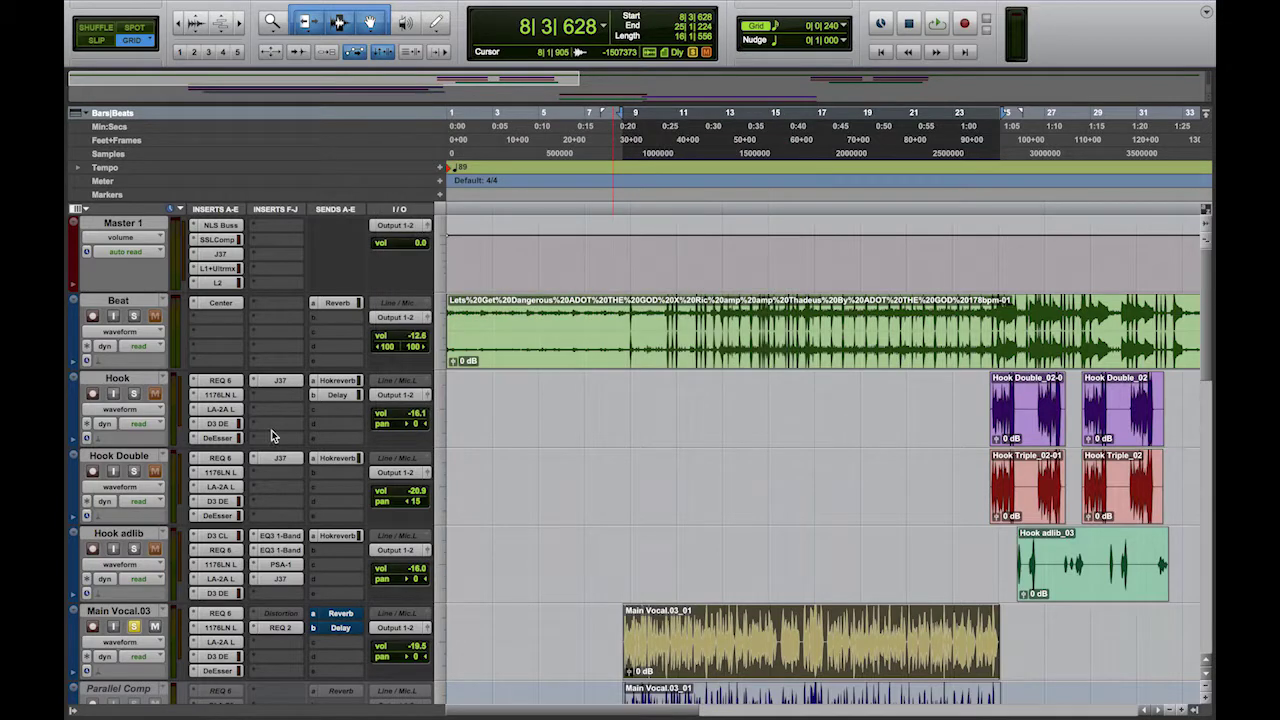
click(134, 627)
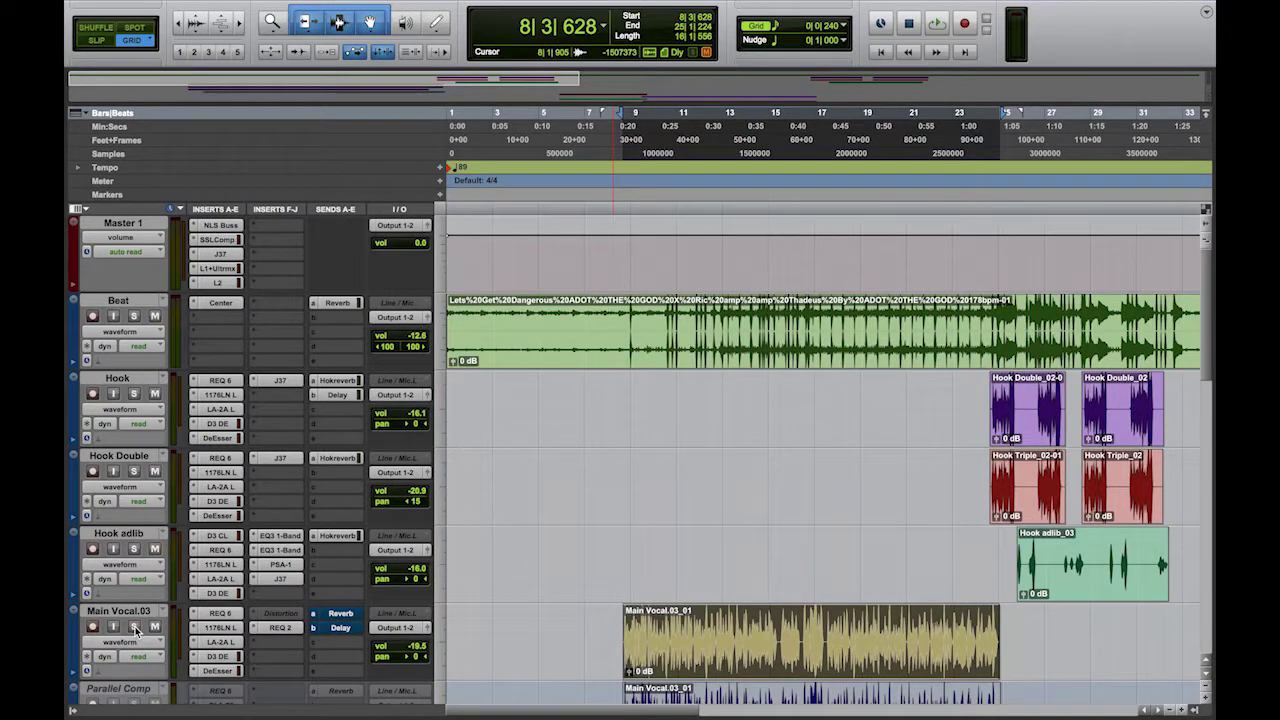
- Play the selection with all tracks to check how the brightened main vocal sits in the full mix
key(space)
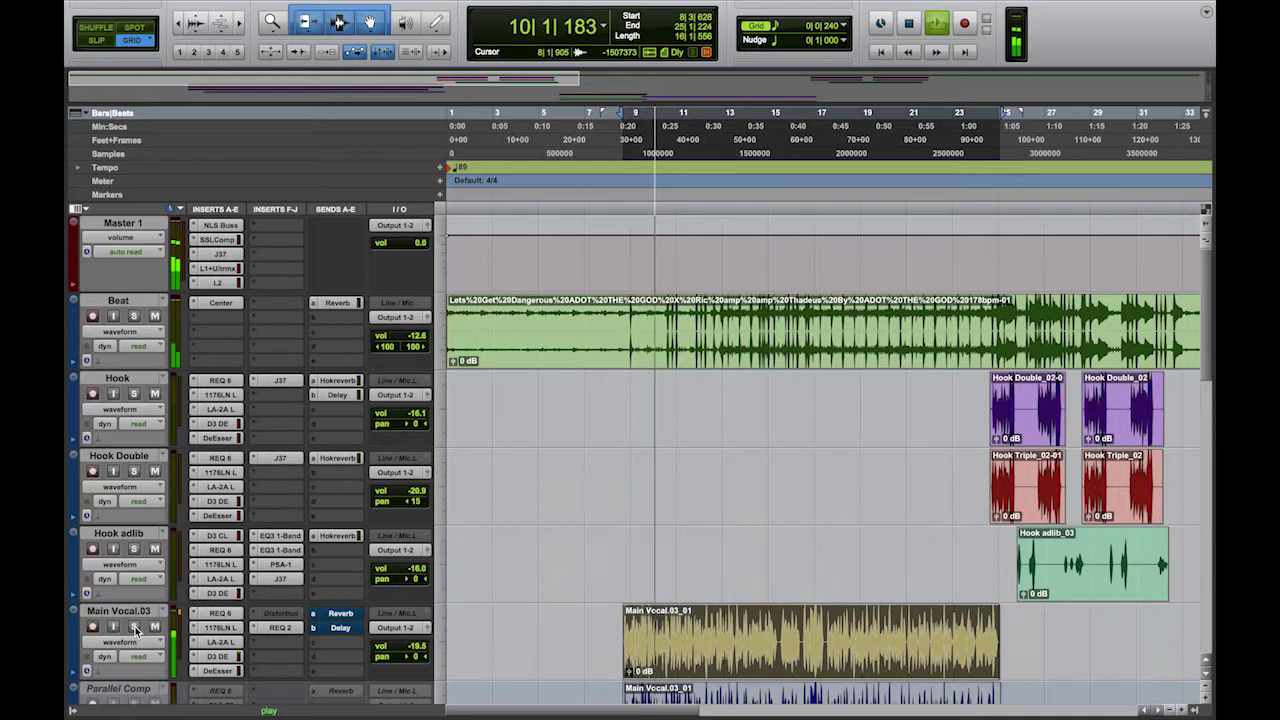
key(space)
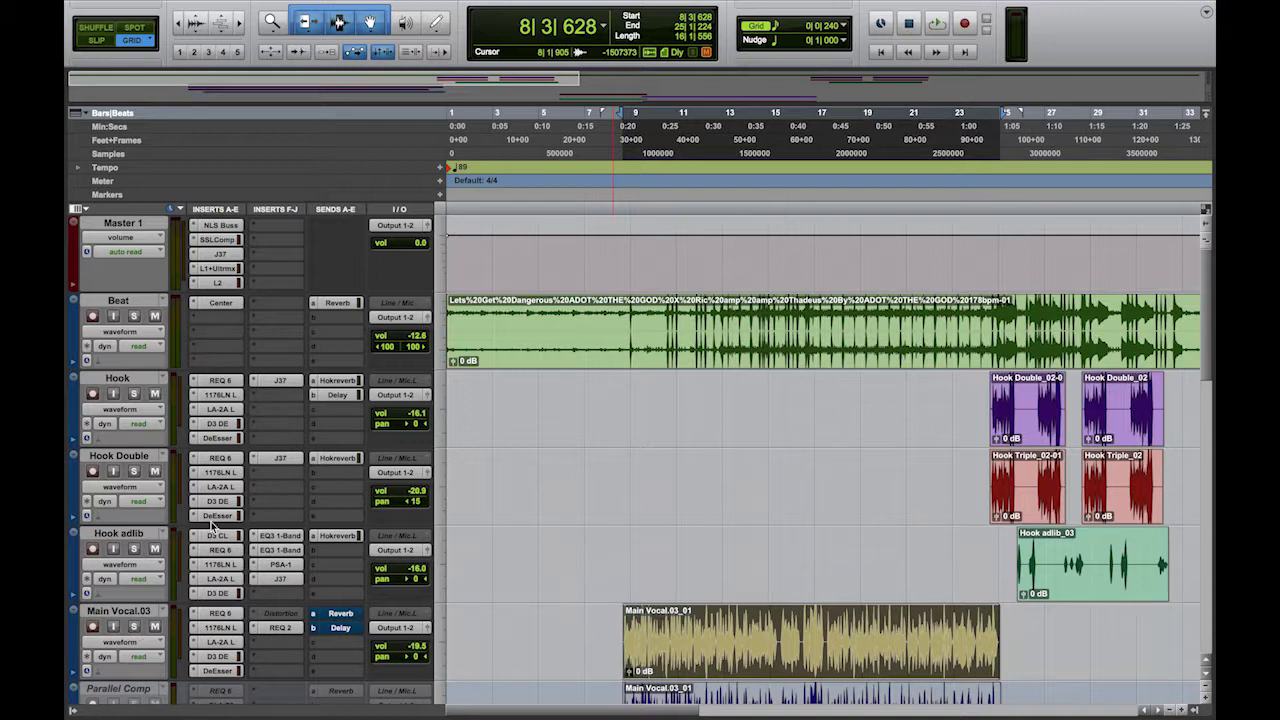
mouse_move(703, 5)
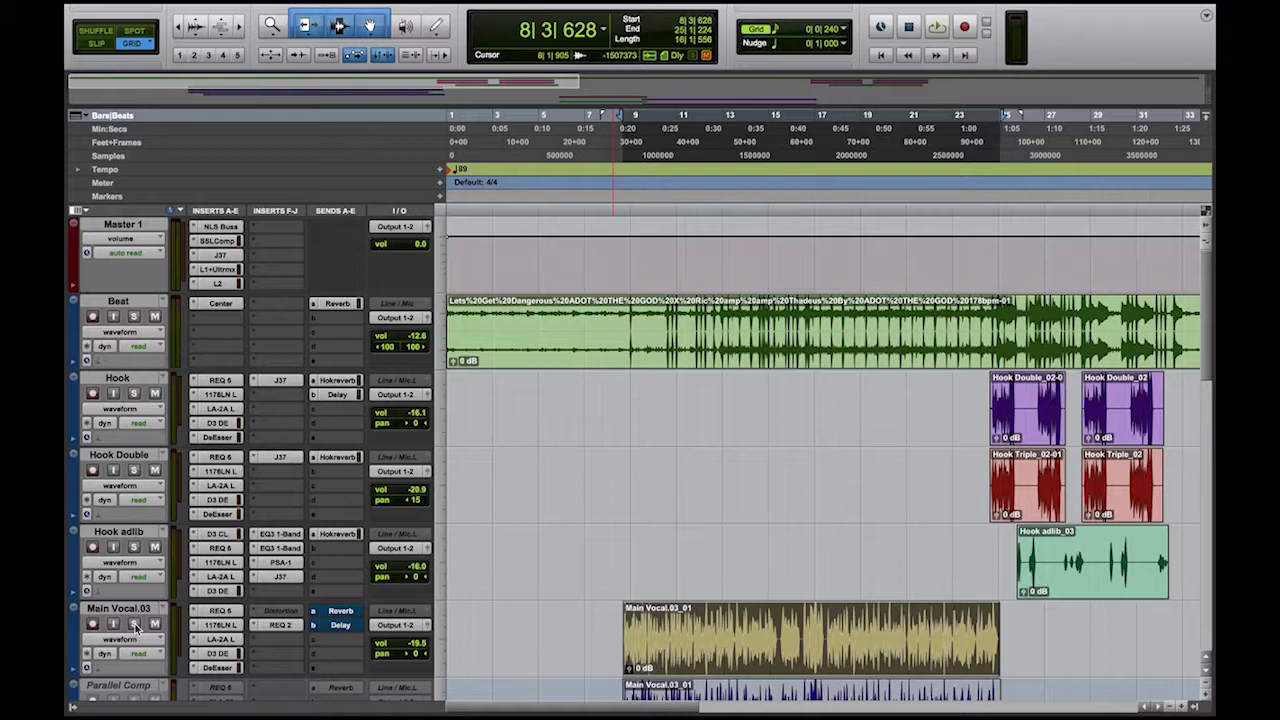
mouse_move(703, 8)
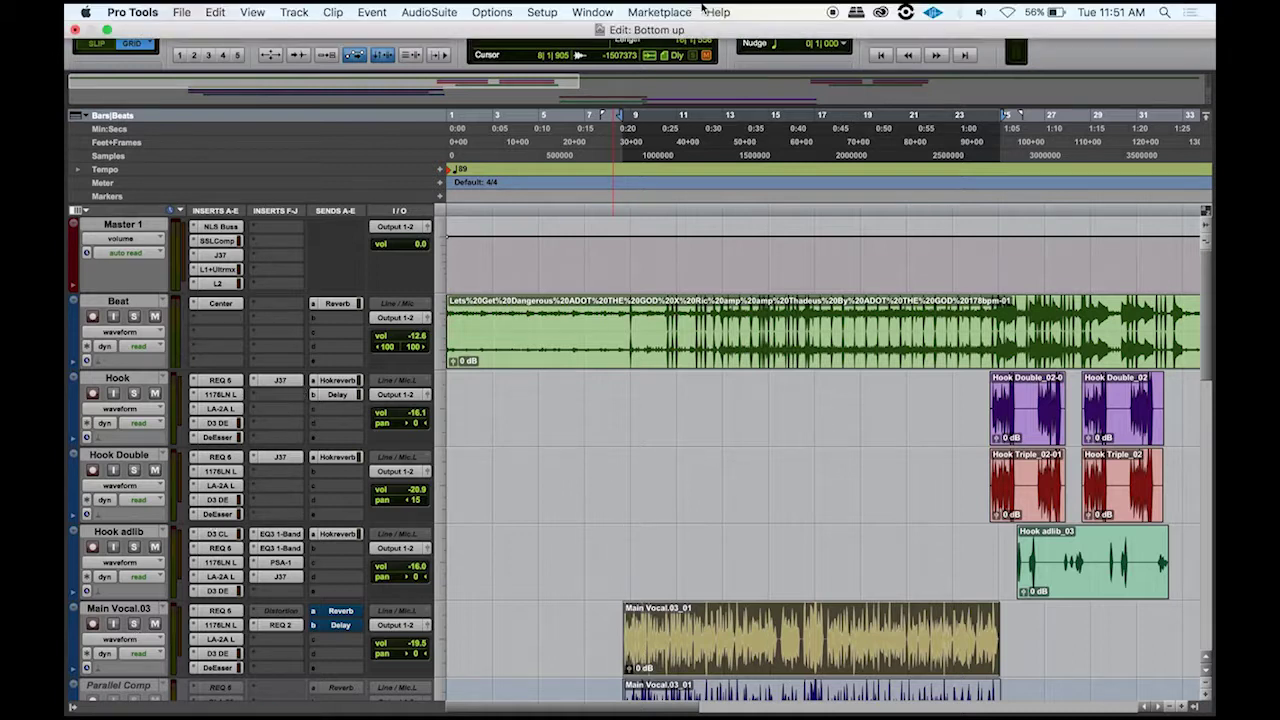